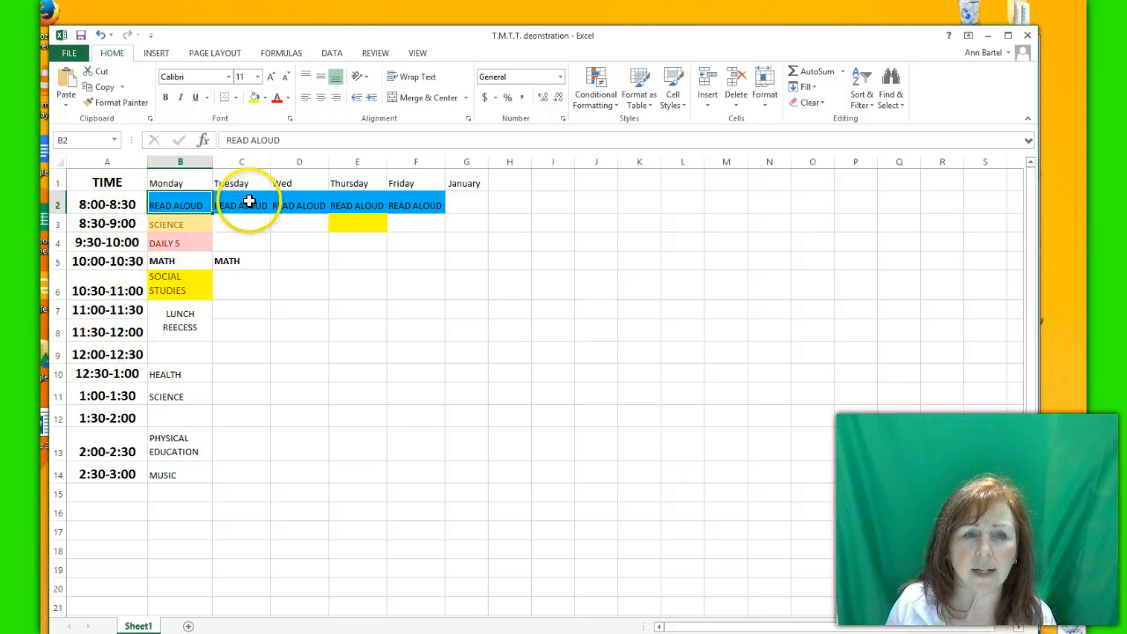
left_click(241, 220)
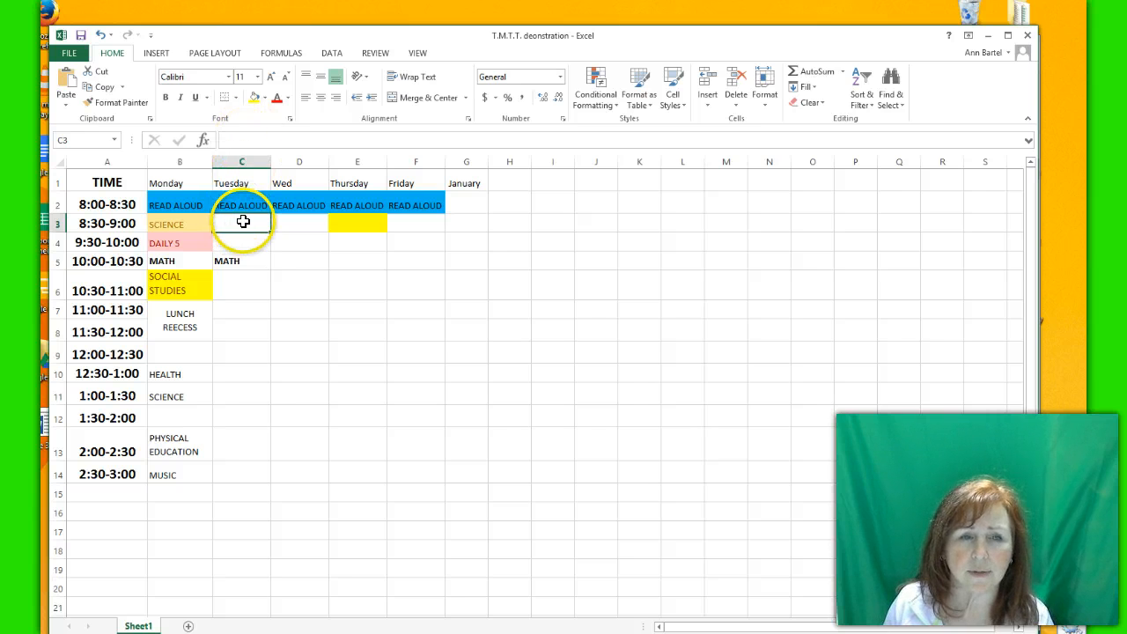
double_click(243, 223)
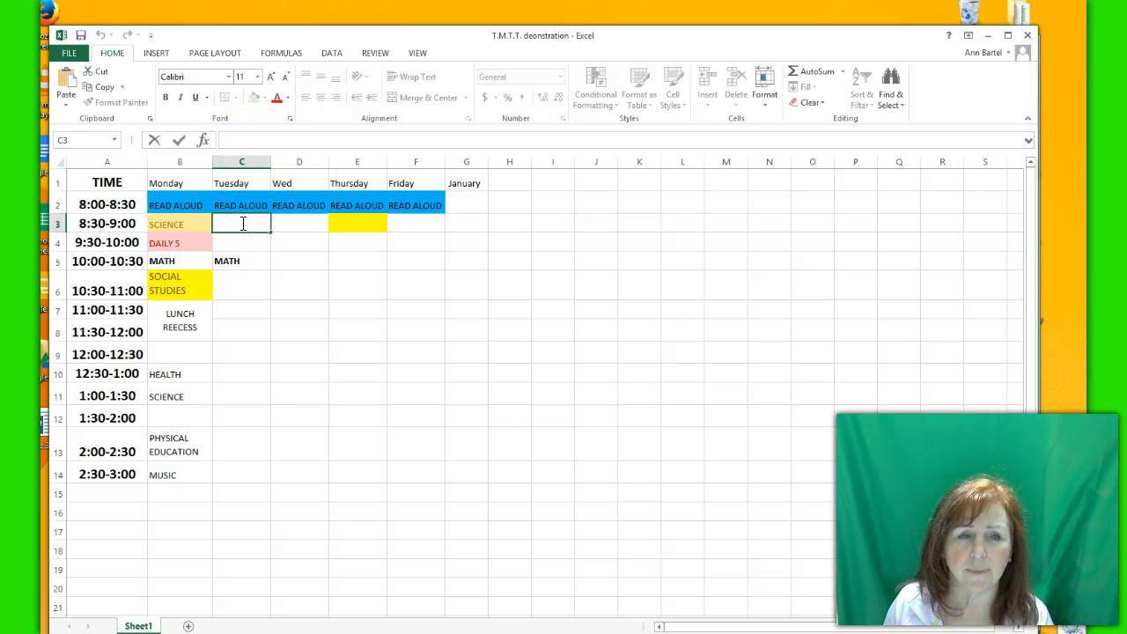
left_click(242, 207)
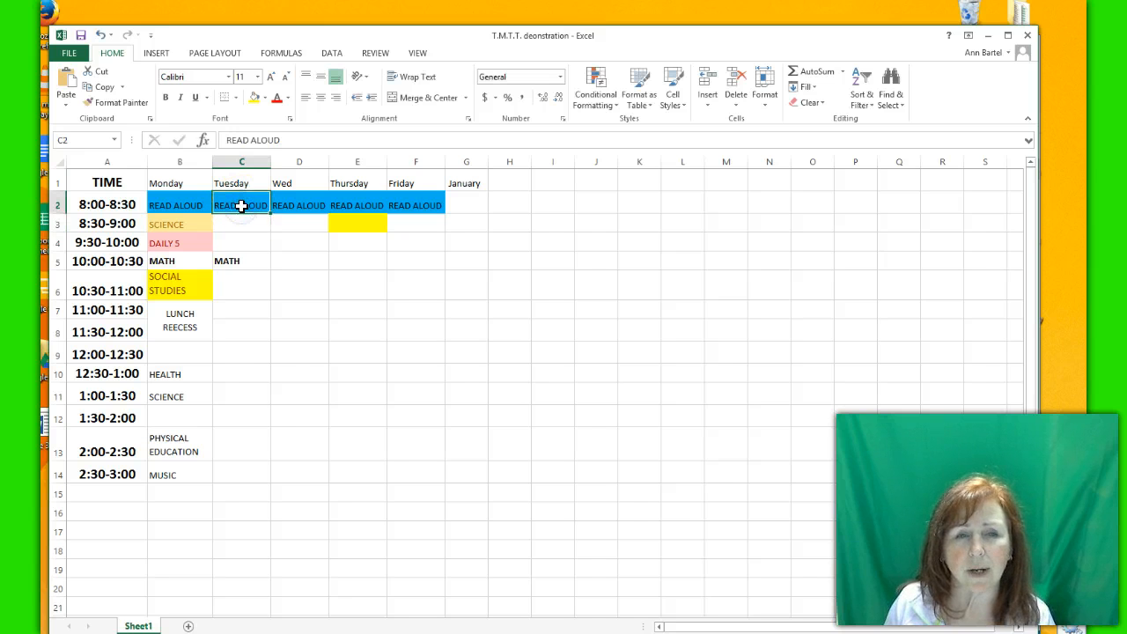
right_click(244, 213)
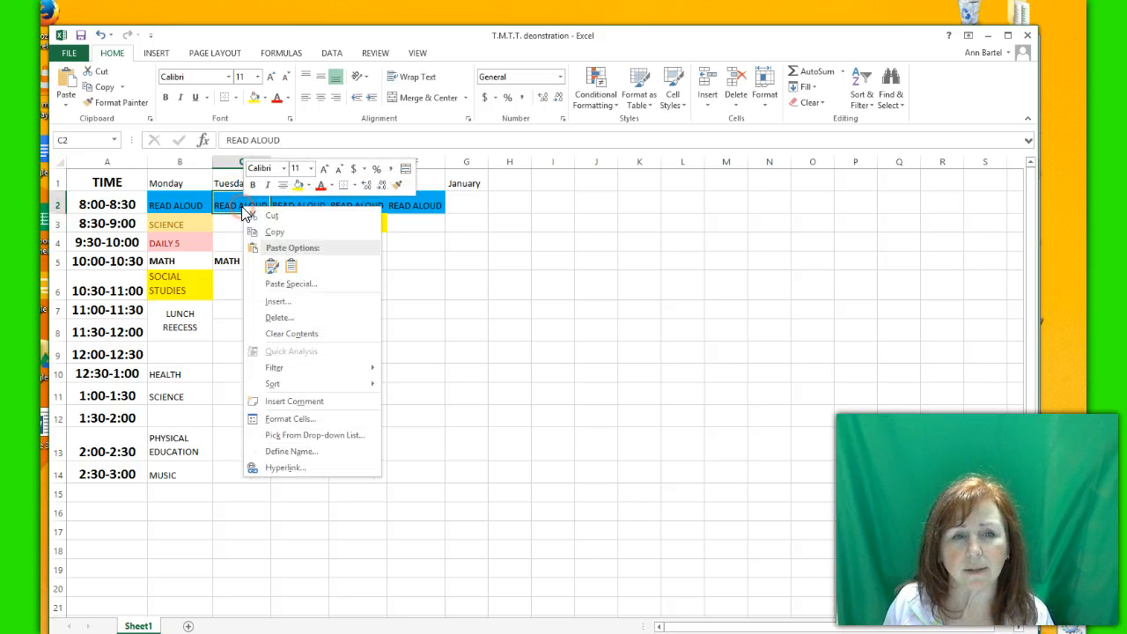
left_click(409, 258)
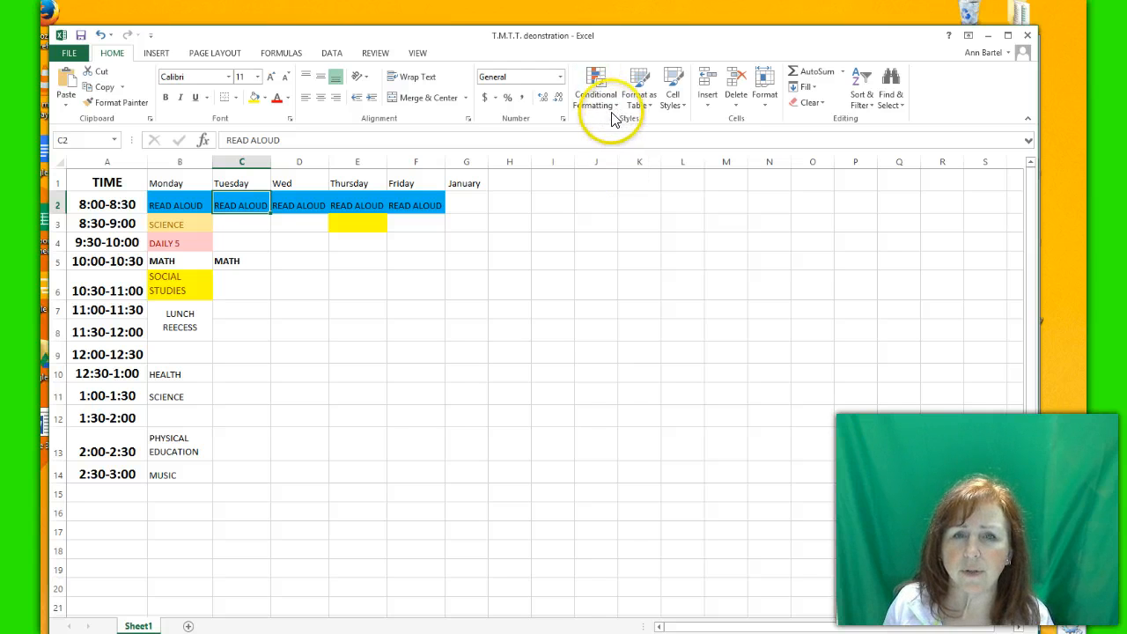
left_click(683, 108)
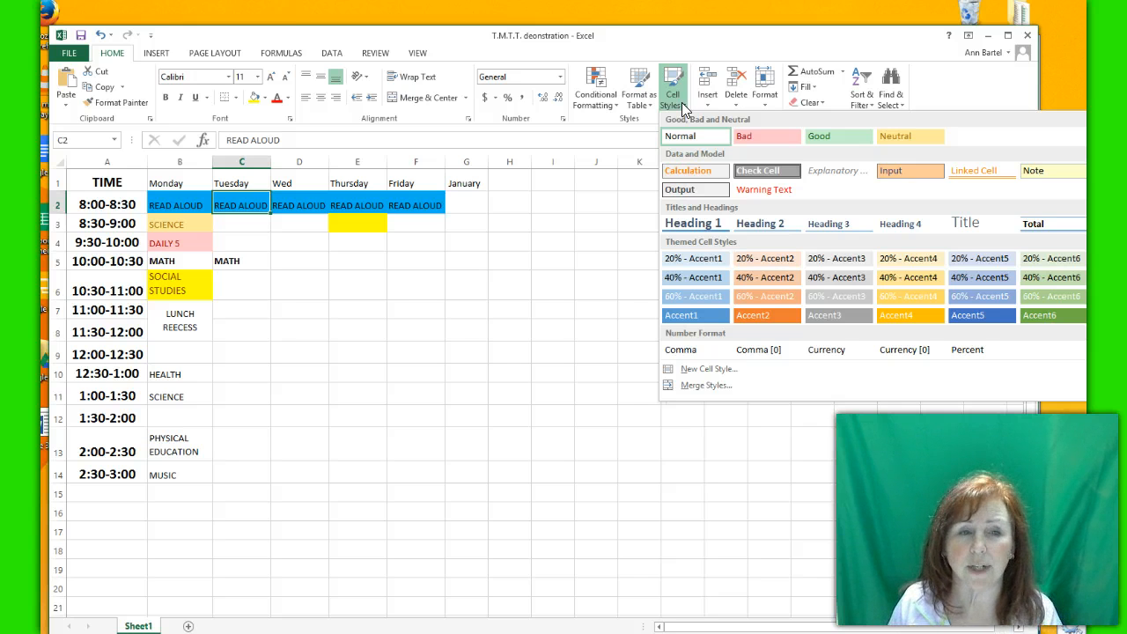
left_click(367, 250)
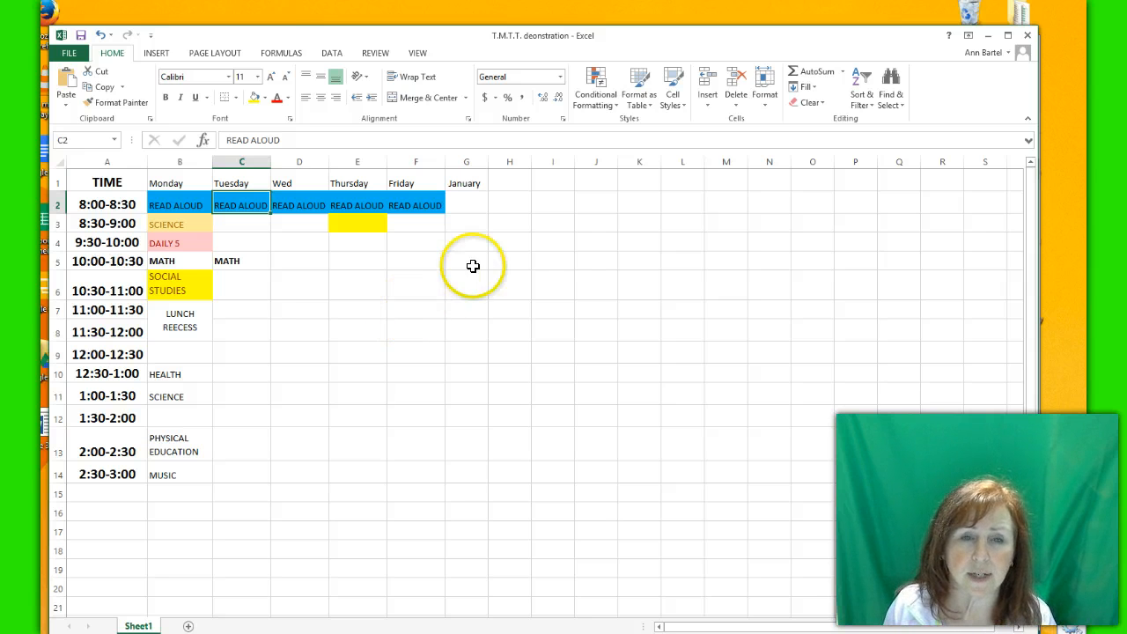
Step: Extend the month series from January in G1 across to June in L1, and down the column to June in G6
left_click(465, 183)
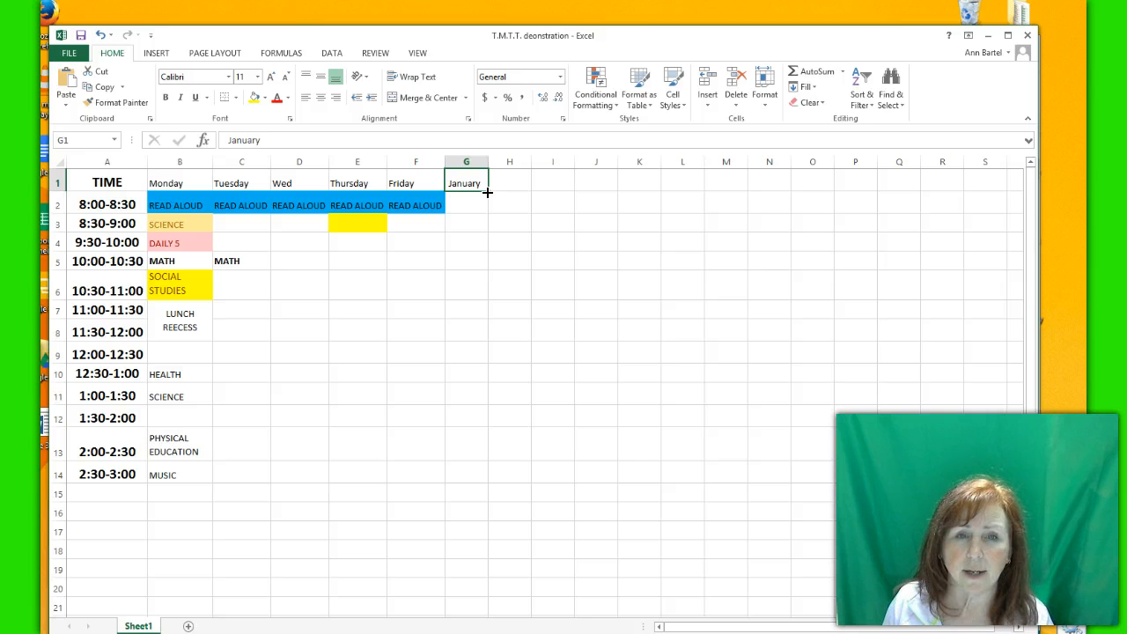
left_click_drag(487, 192, 692, 193)
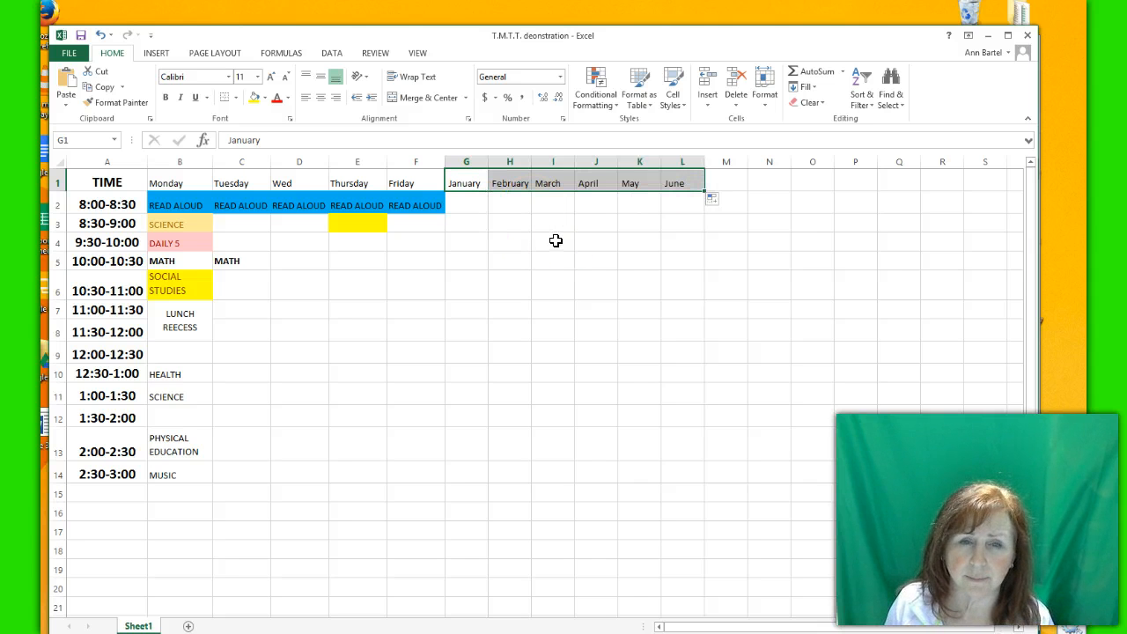
left_click(465, 183)
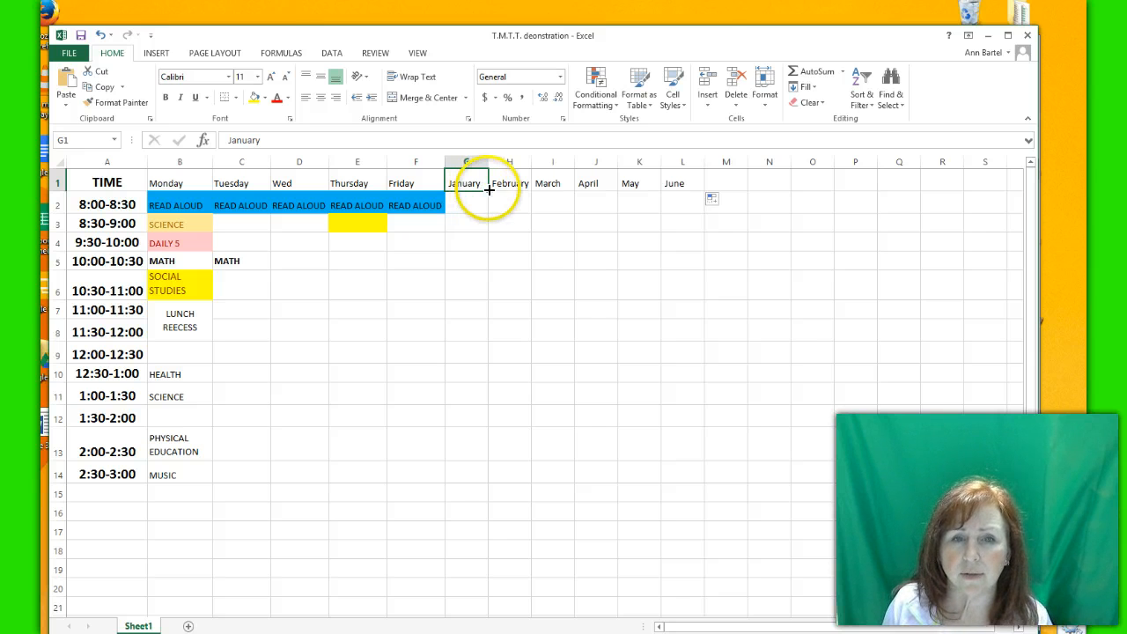
left_click_drag(488, 191, 487, 294)
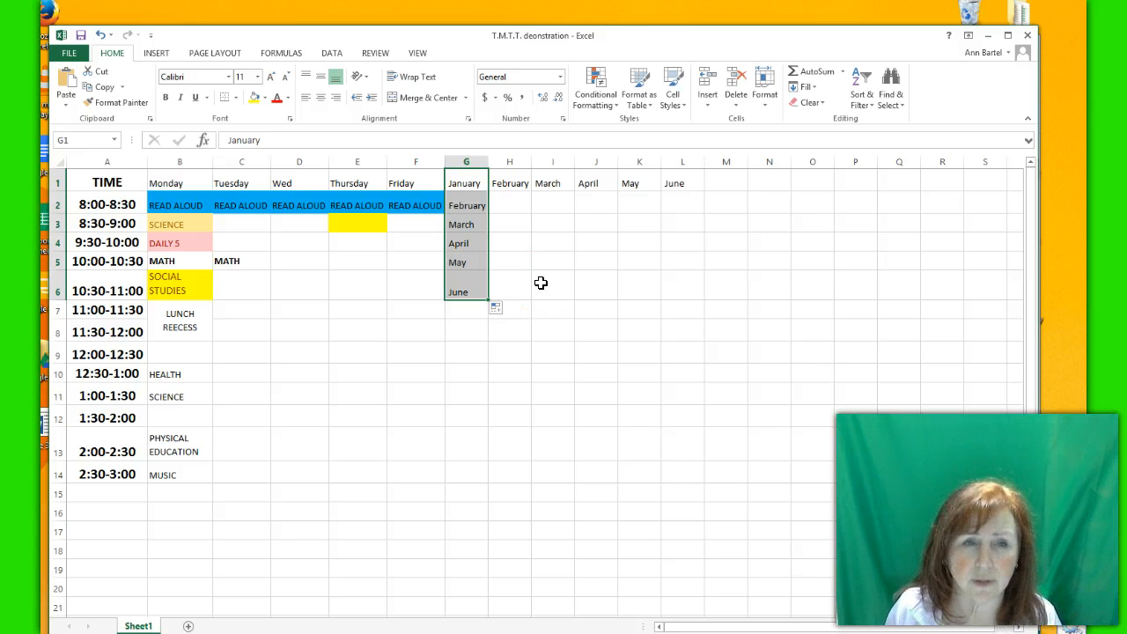
Step: Undo the downward and the sideways month fills so that only January remains in G1
left_click(100, 35)
left_click(101, 36)
left_click(101, 35)
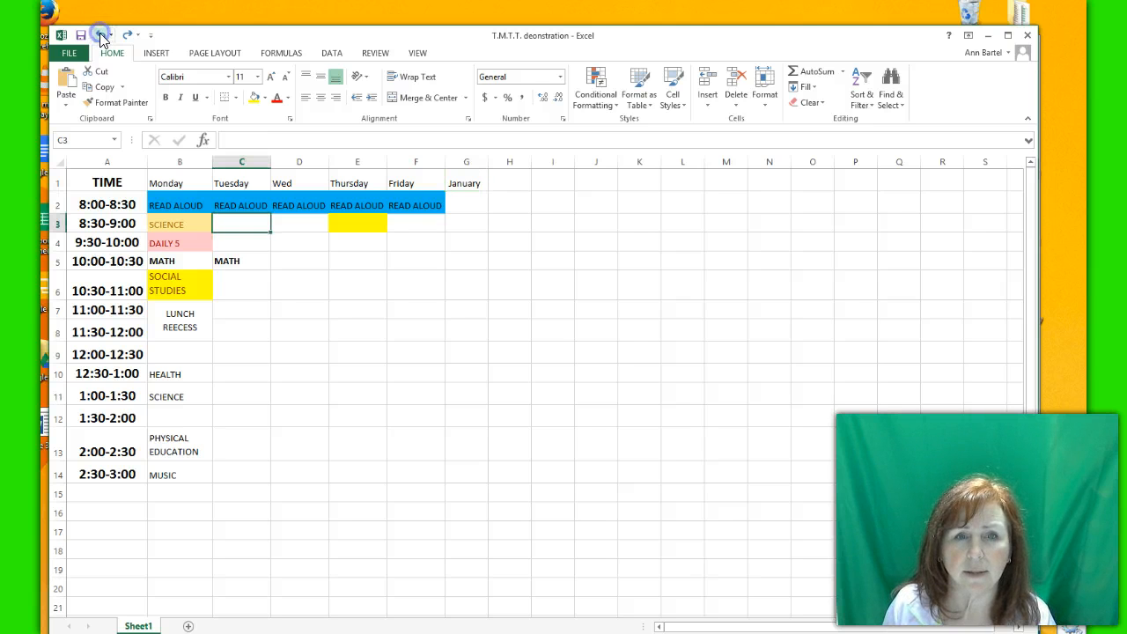
Step: Enter "qt 1" in H1 and extend the series across to "qt 4" in K1
left_click(504, 180)
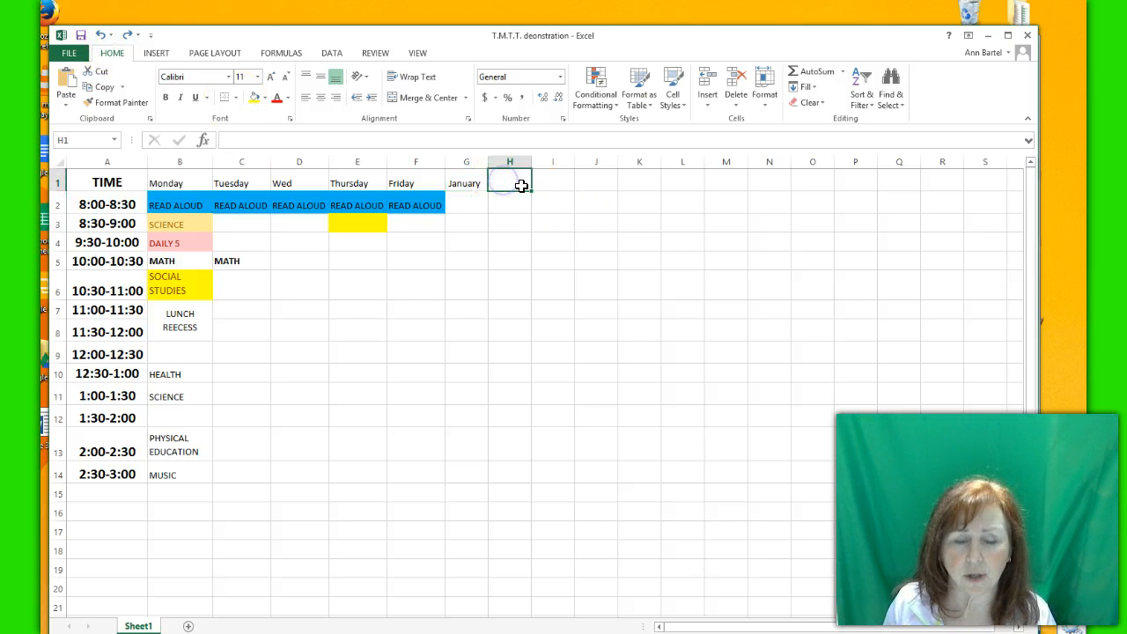
type("qt")
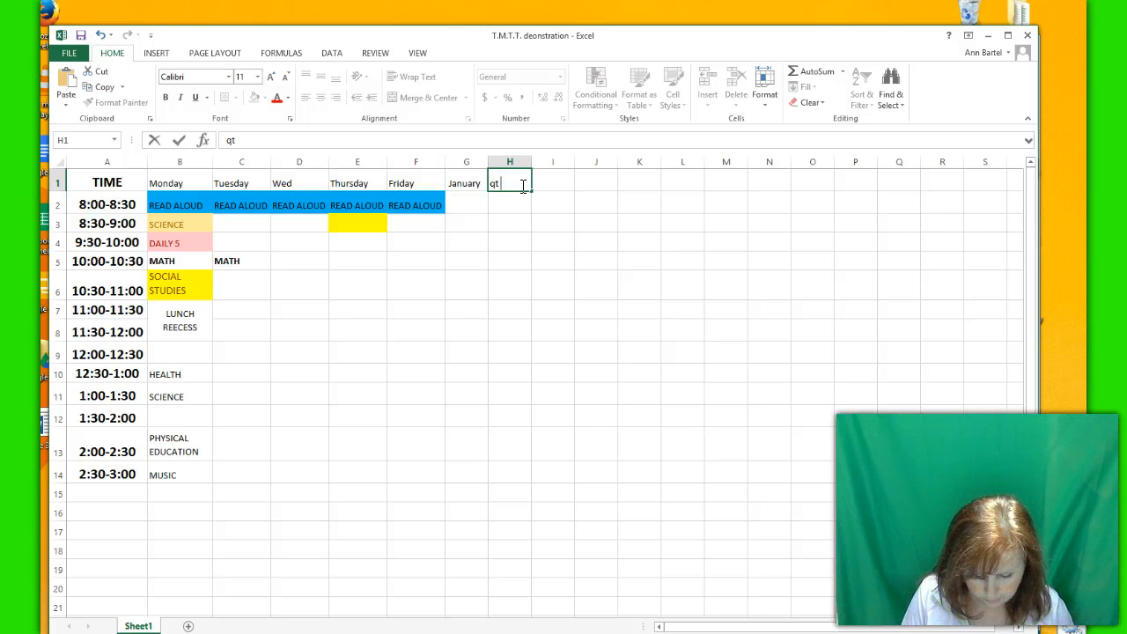
left_click(513, 209)
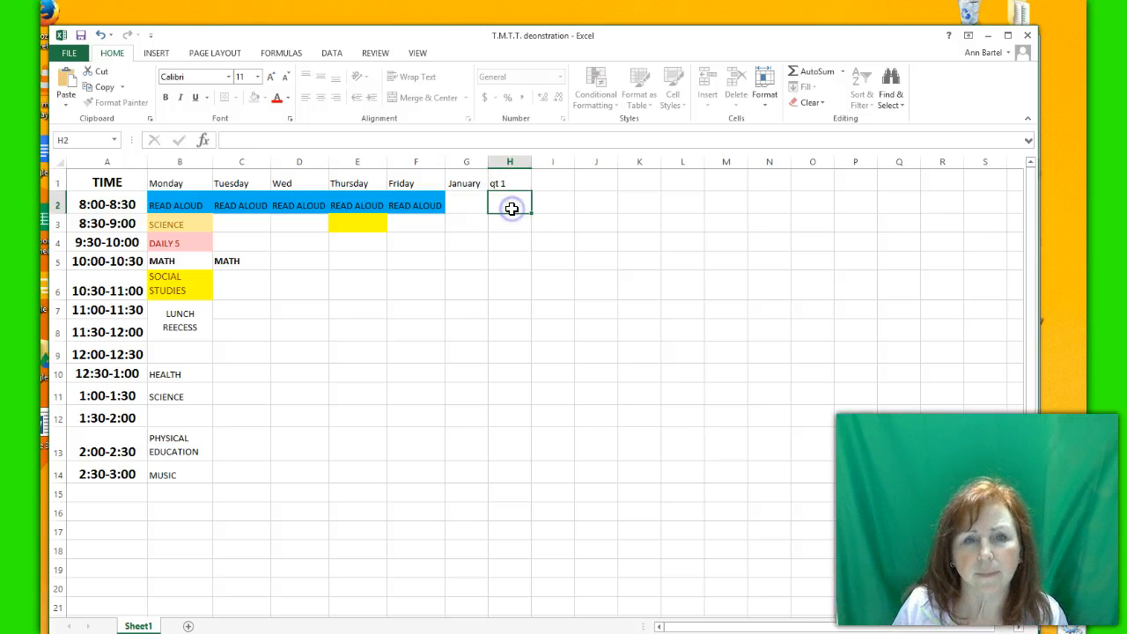
left_click(519, 182)
left_click_drag(533, 190, 642, 190)
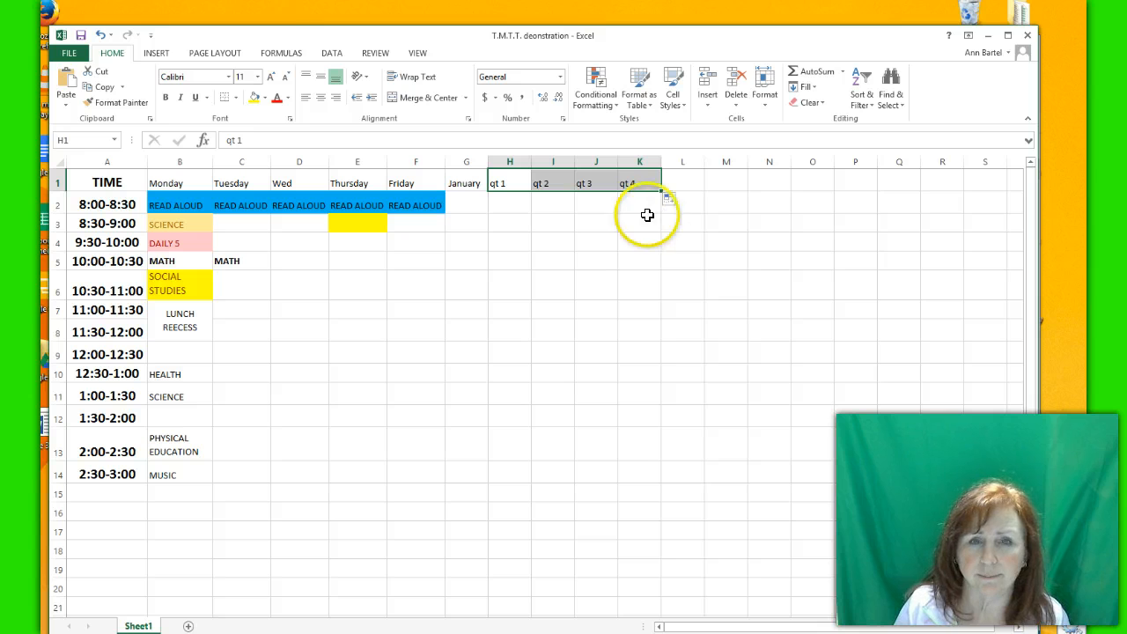
Step: Undo the quarter series fill and the "qt 1" entry
left_click(103, 36)
left_click(102, 36)
Step: Try entering the number 1 in G2, directly below January
left_click(469, 206)
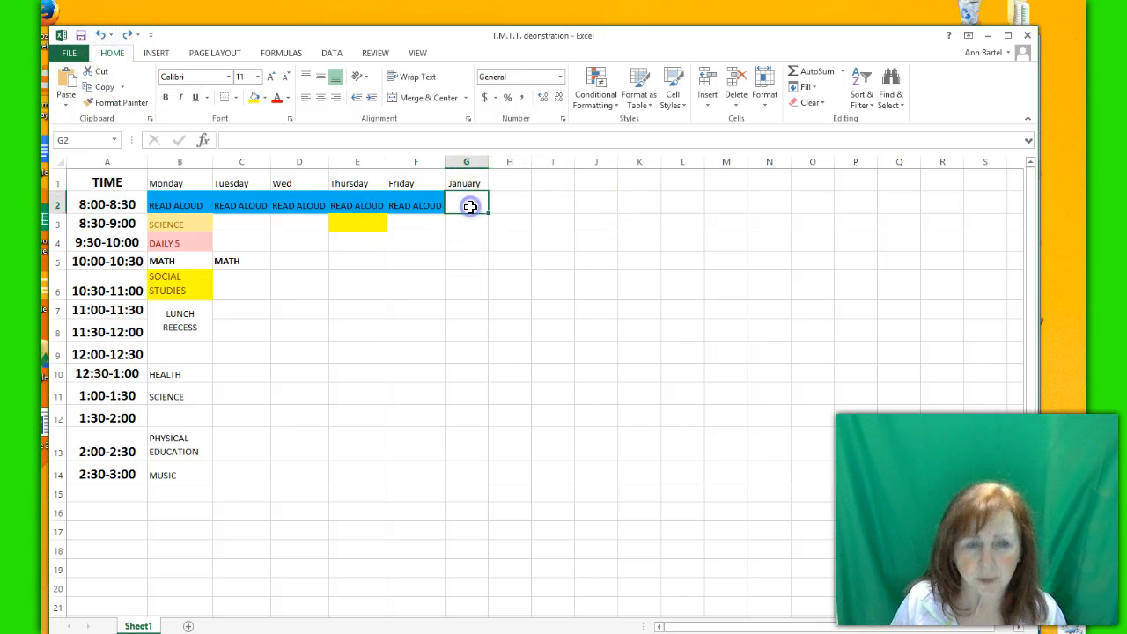
left_click(478, 255)
left_click(475, 208)
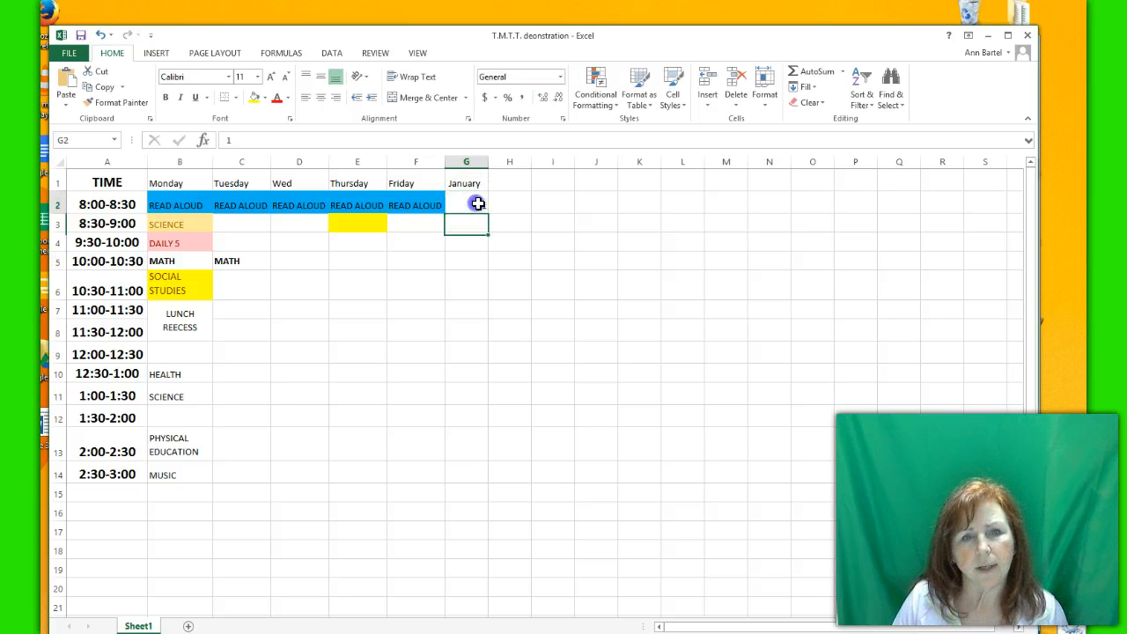
mouse_move(486, 211)
left_mouse_down()
mouse_move(489, 248)
mouse_move(498, 193)
left_mouse_up()
left_click(502, 197)
Step: Enter 1, 2 and 3 in G2 to G4 below January and extend the number series down to 8 in G9
left_click(473, 200)
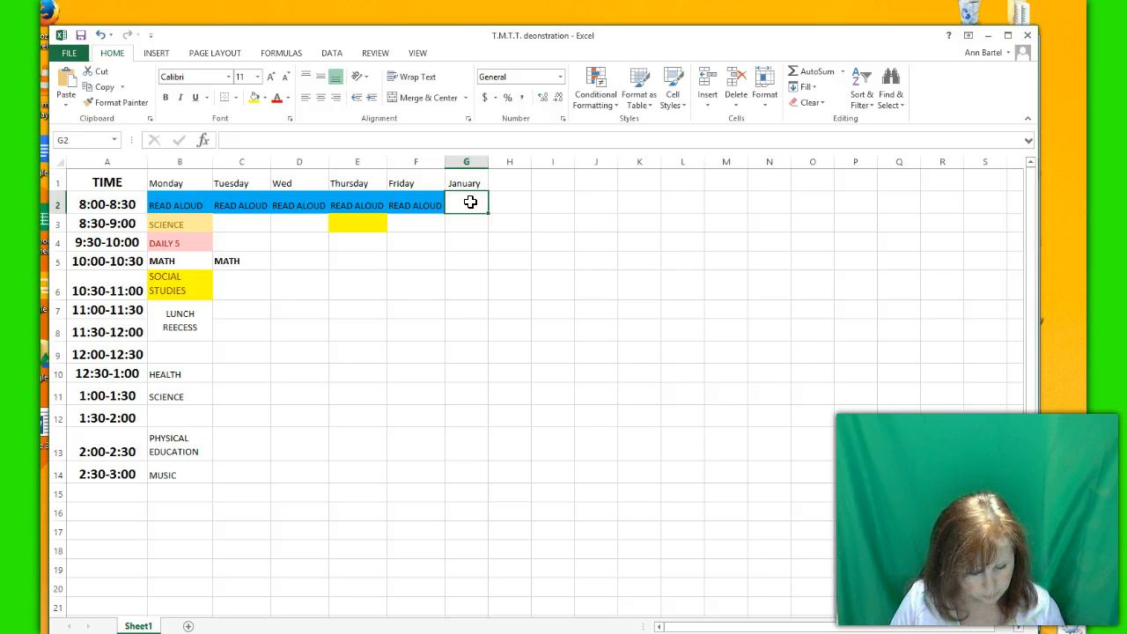
type("1")
key("Return")
type("2")
key("Return")
type("3")
key("Return")
left_click_drag(475, 203, 478, 238)
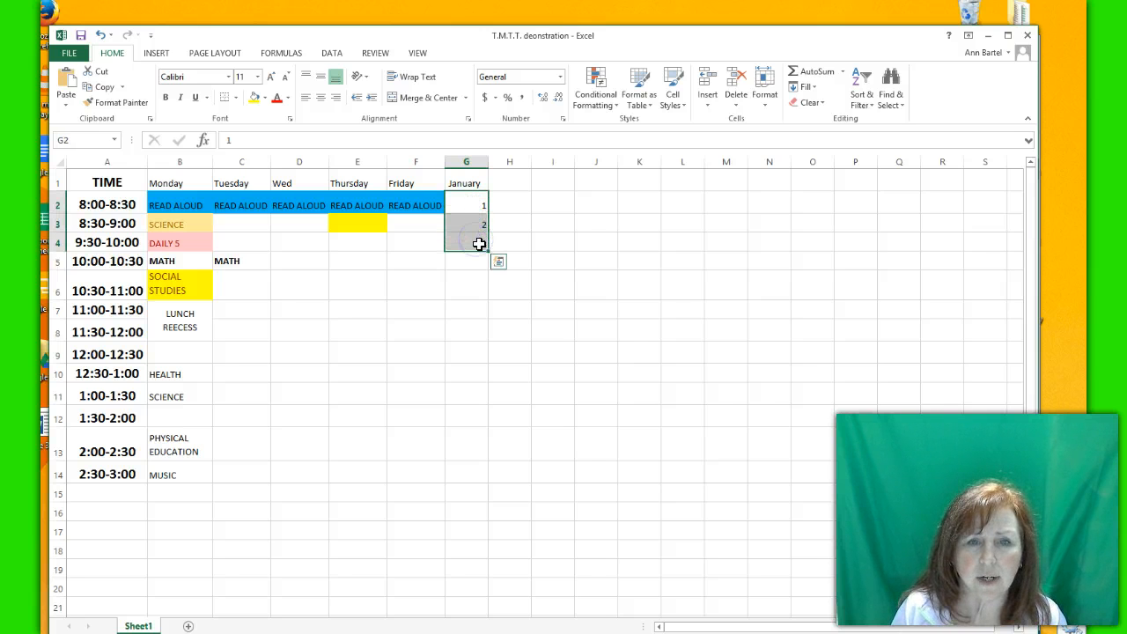
left_click_drag(489, 252, 485, 358)
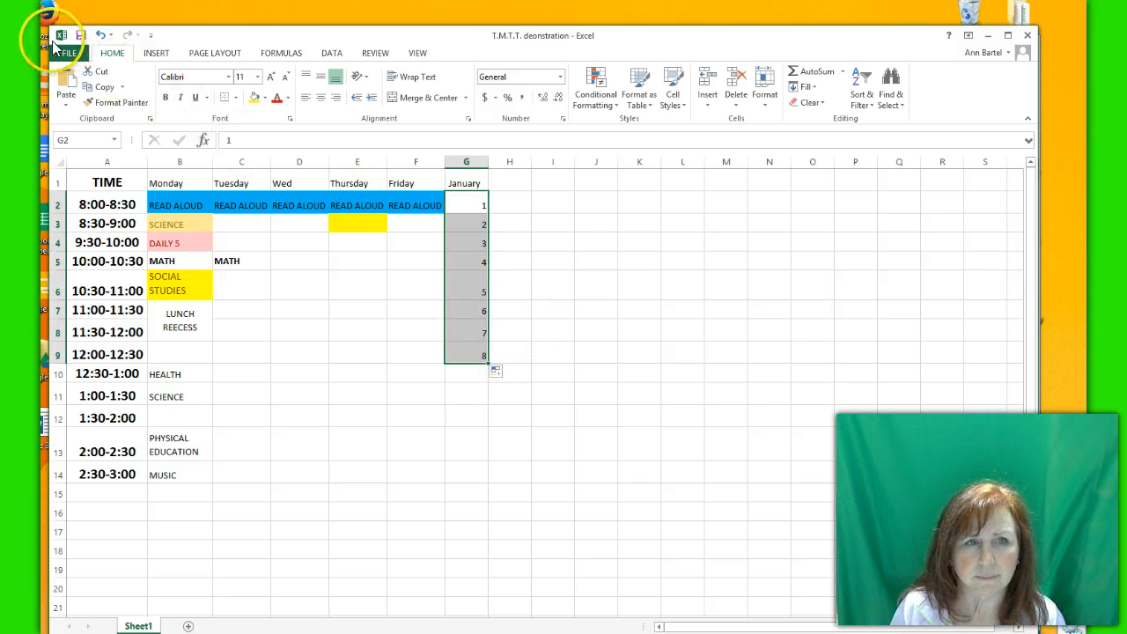
Step: Undo the number series fill and the three entries below January
left_click(101, 37)
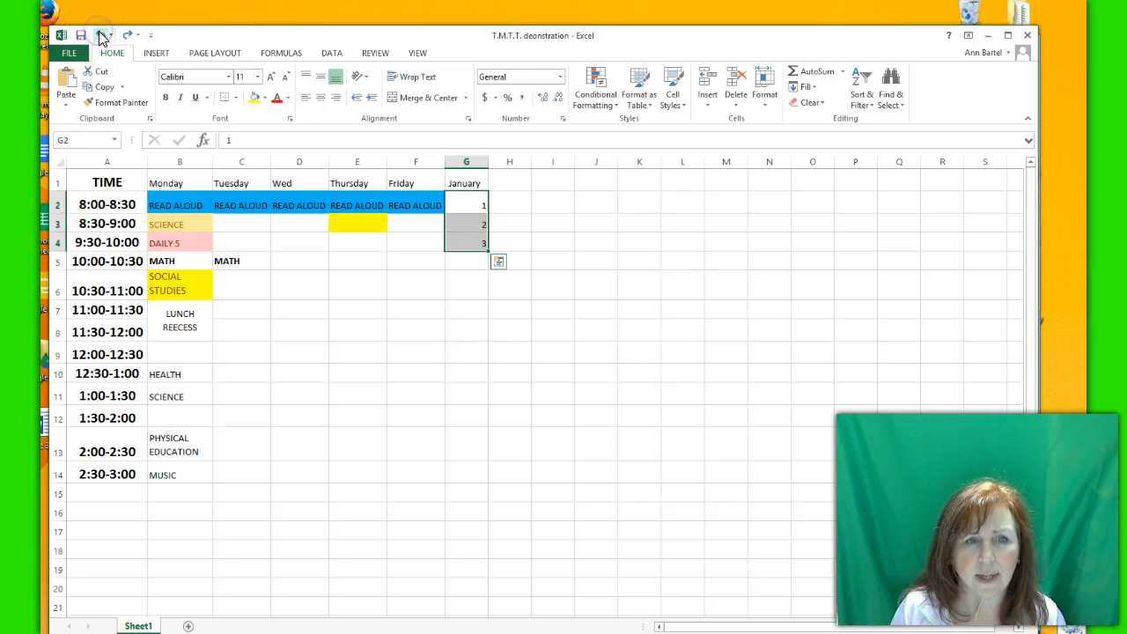
left_click(102, 37)
left_click(100, 38)
left_click(101, 38)
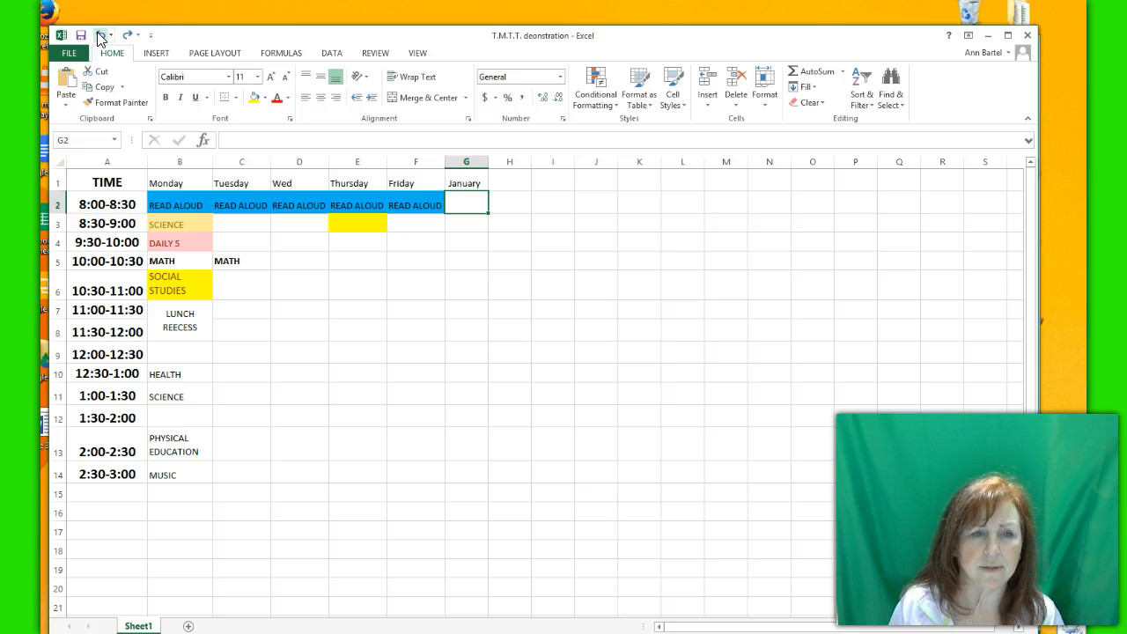
Step: Clear January from cell G1
left_click(466, 181)
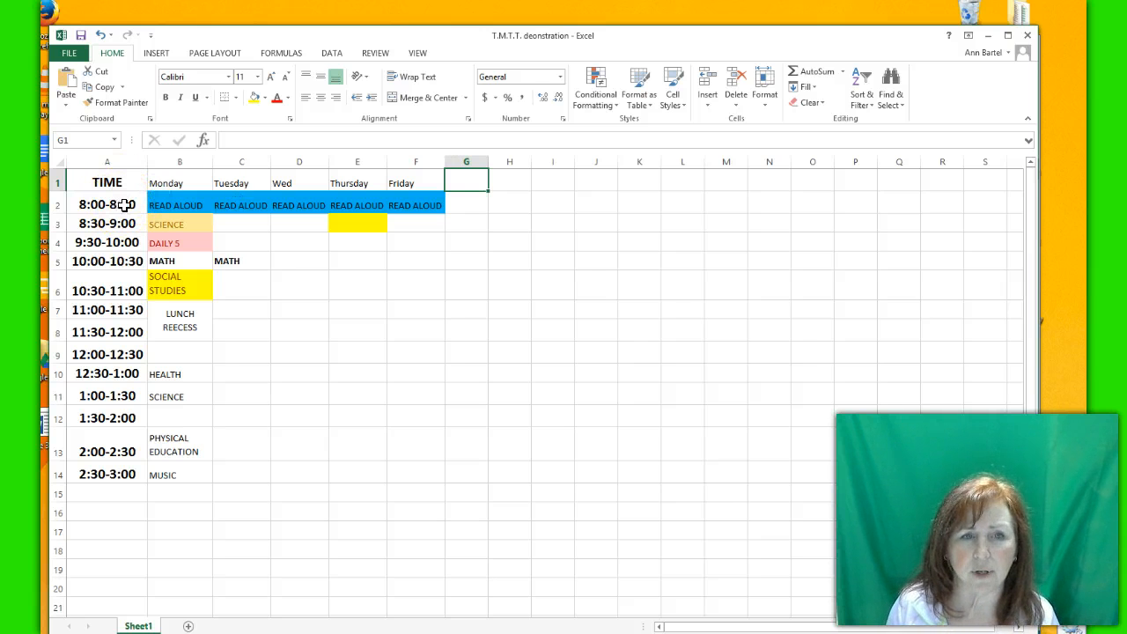
Step: Insert a blank column between Monday and Tuesday, and undo the insertion
left_click(244, 160)
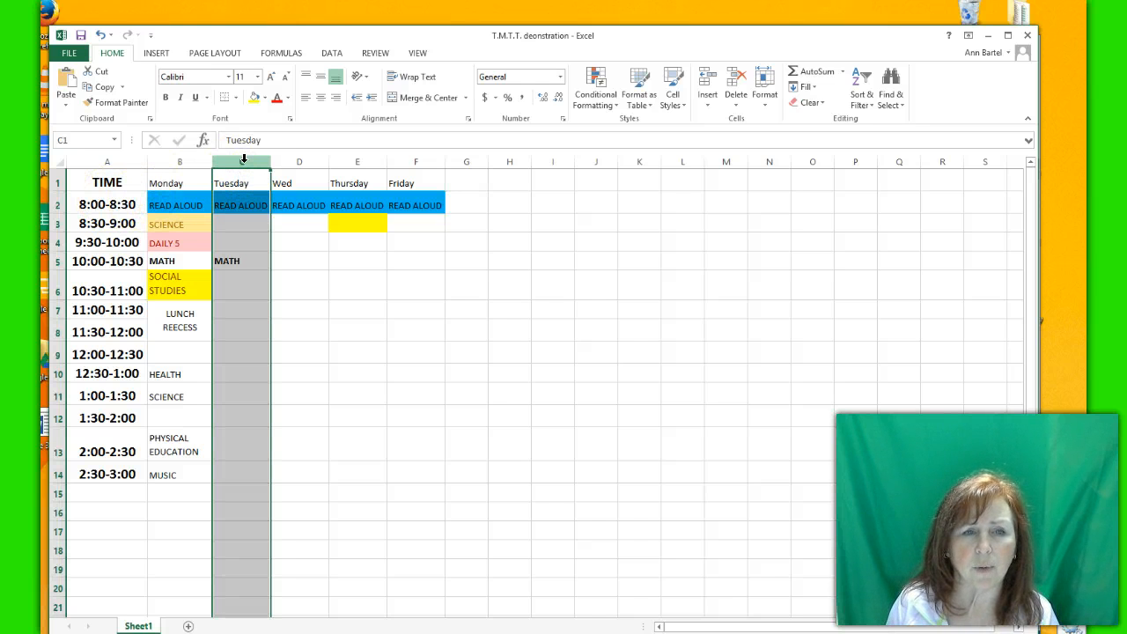
right_click(244, 160)
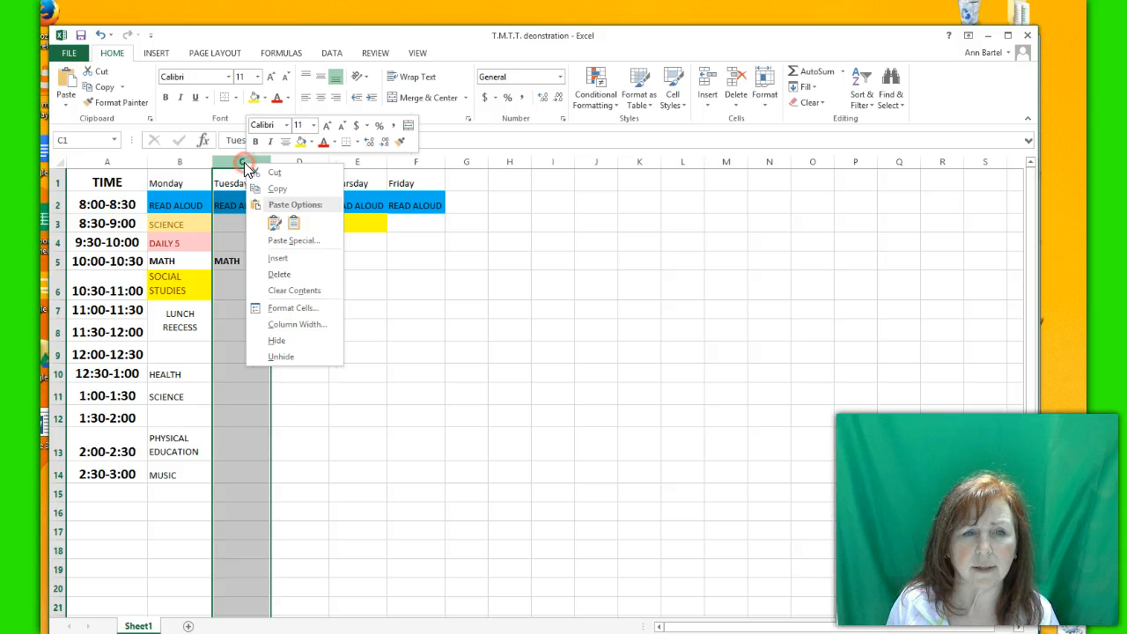
left_click(280, 258)
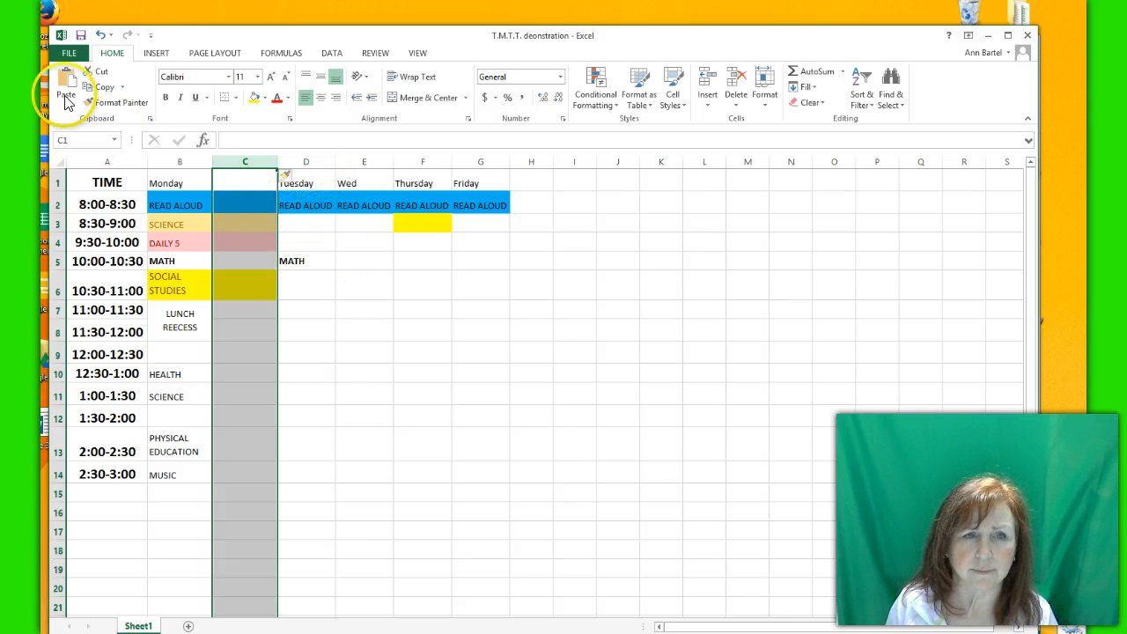
left_click(101, 36)
Step: Repeat the column insertion in front of the Tuesday column, and undo it again
left_click(252, 161)
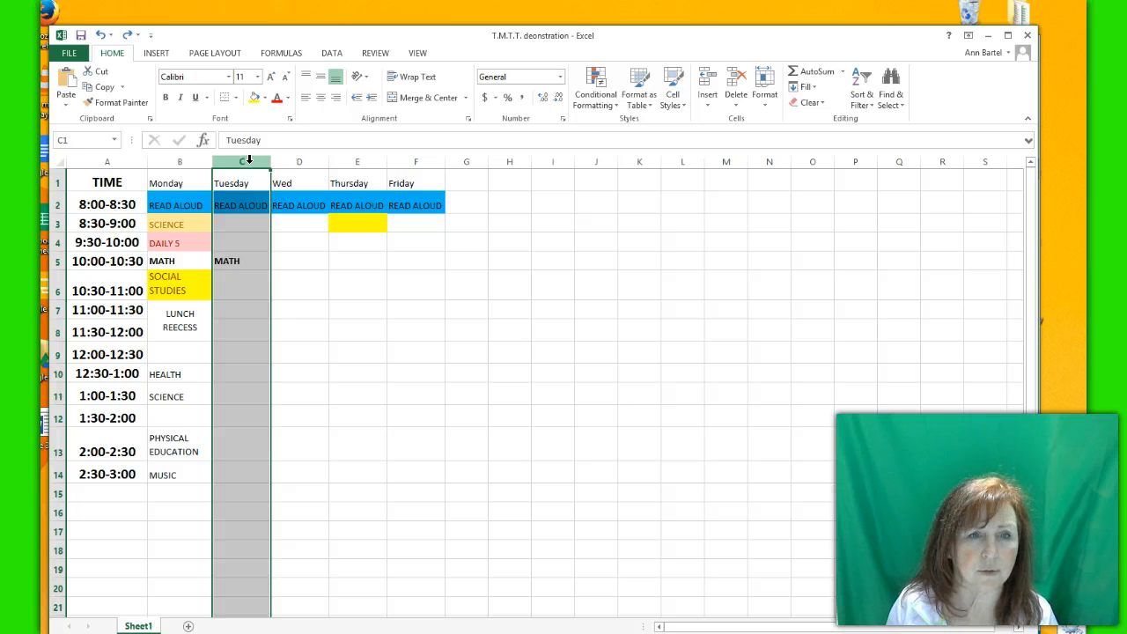
right_click(251, 159)
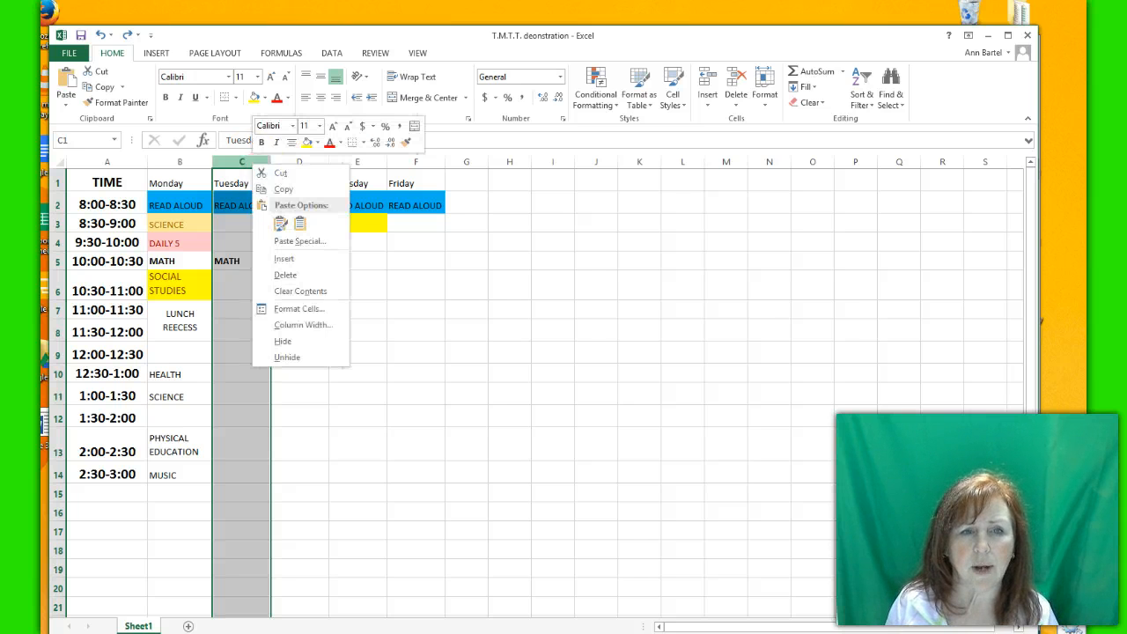
left_click(290, 261)
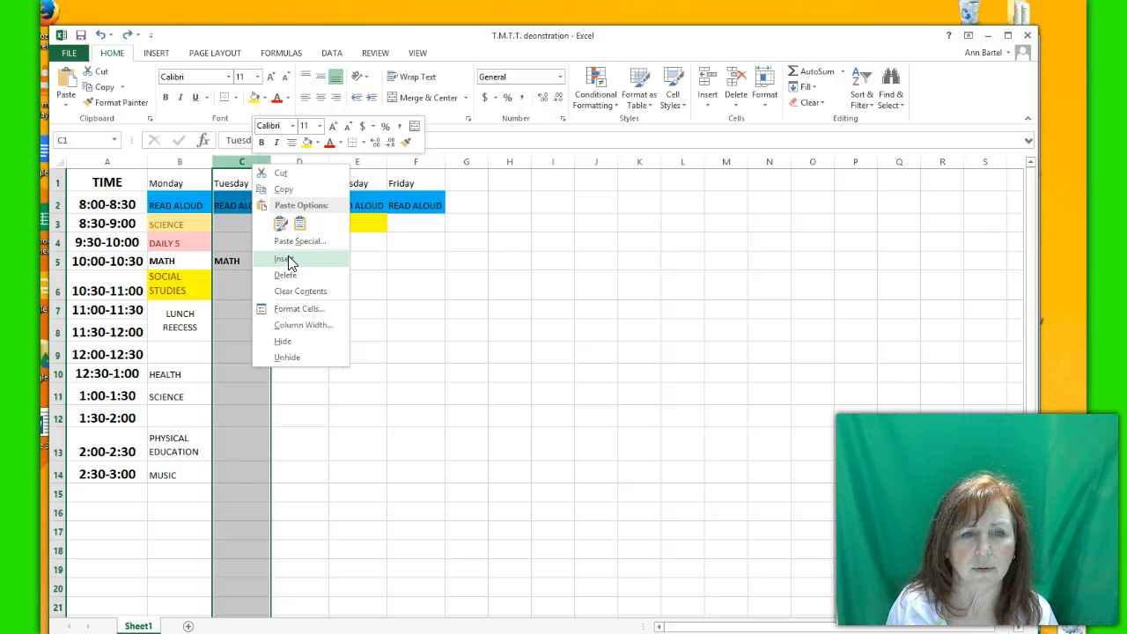
left_click(288, 256)
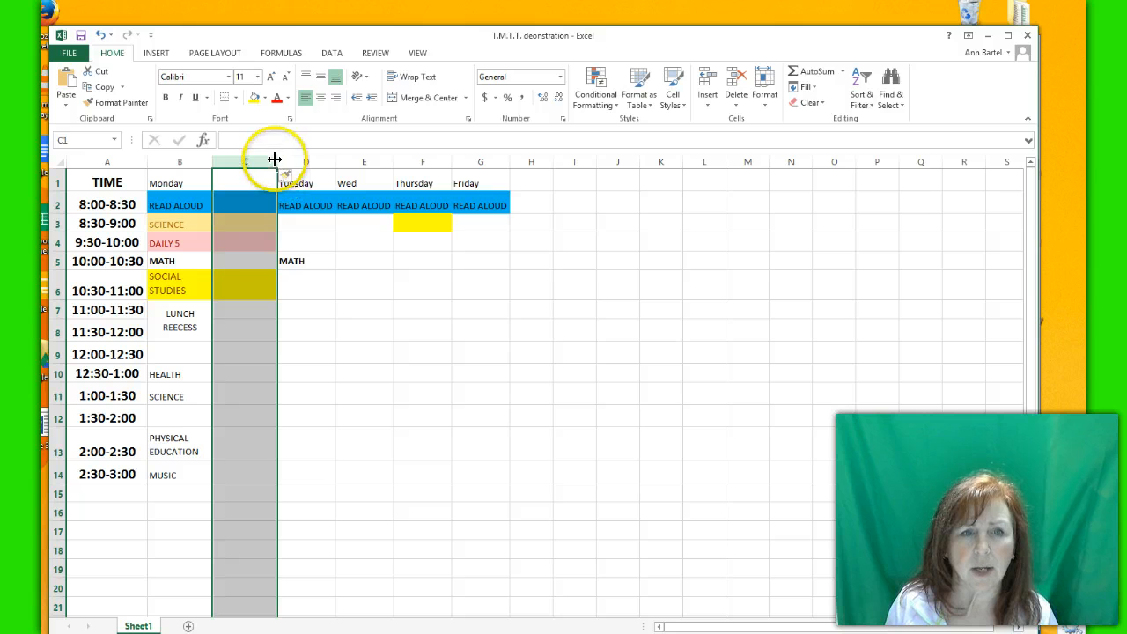
left_click(100, 35)
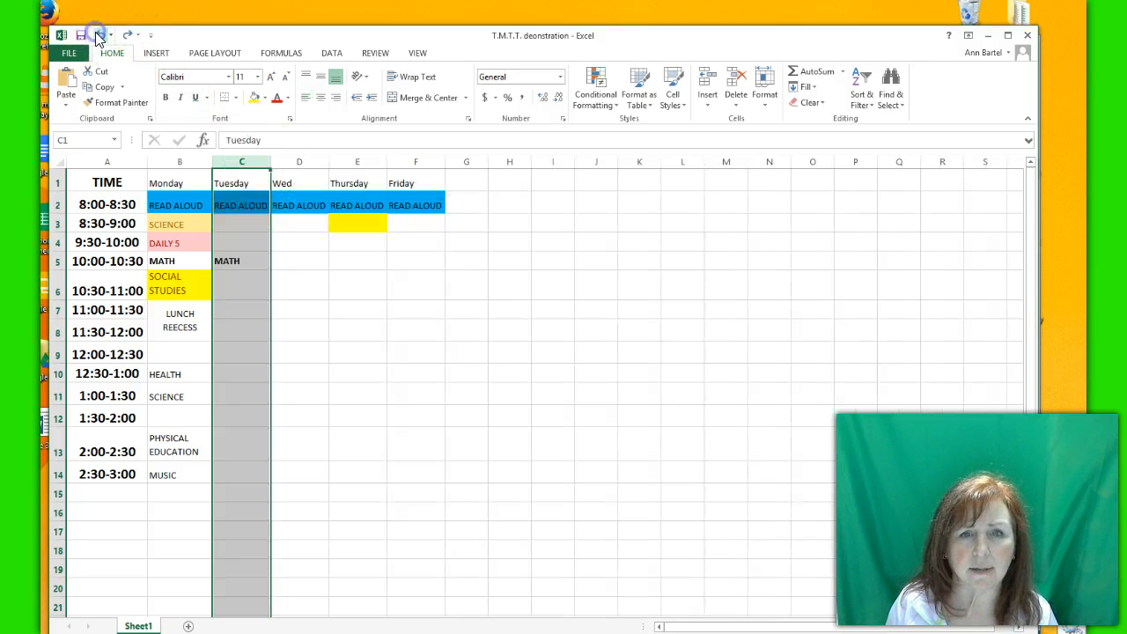
left_click(653, 107)
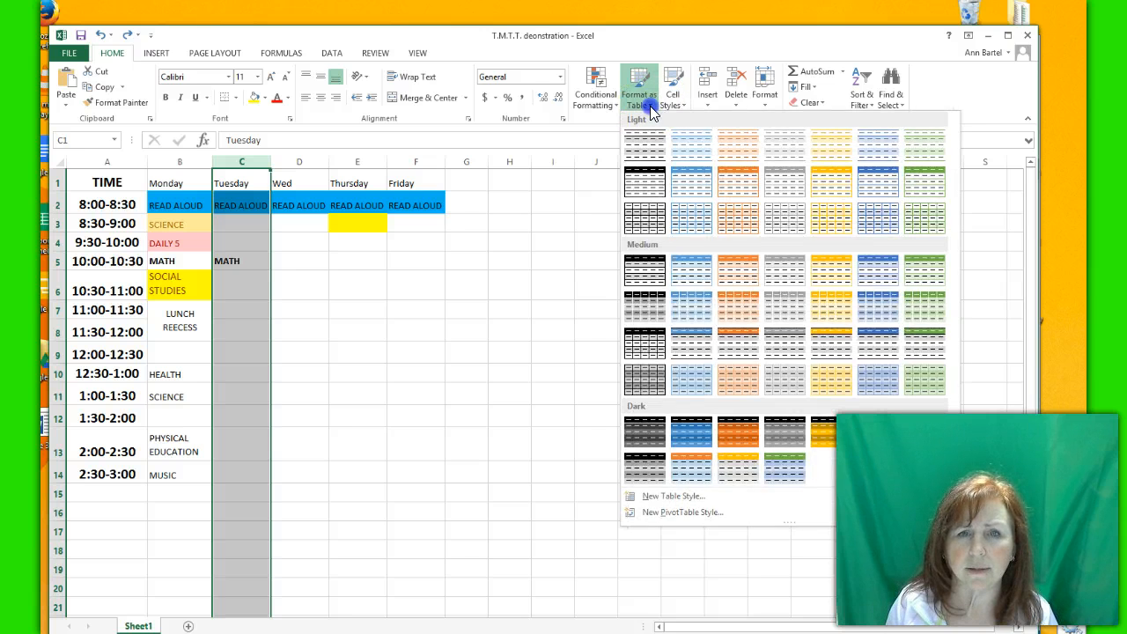
left_click(652, 107)
left_click(612, 104)
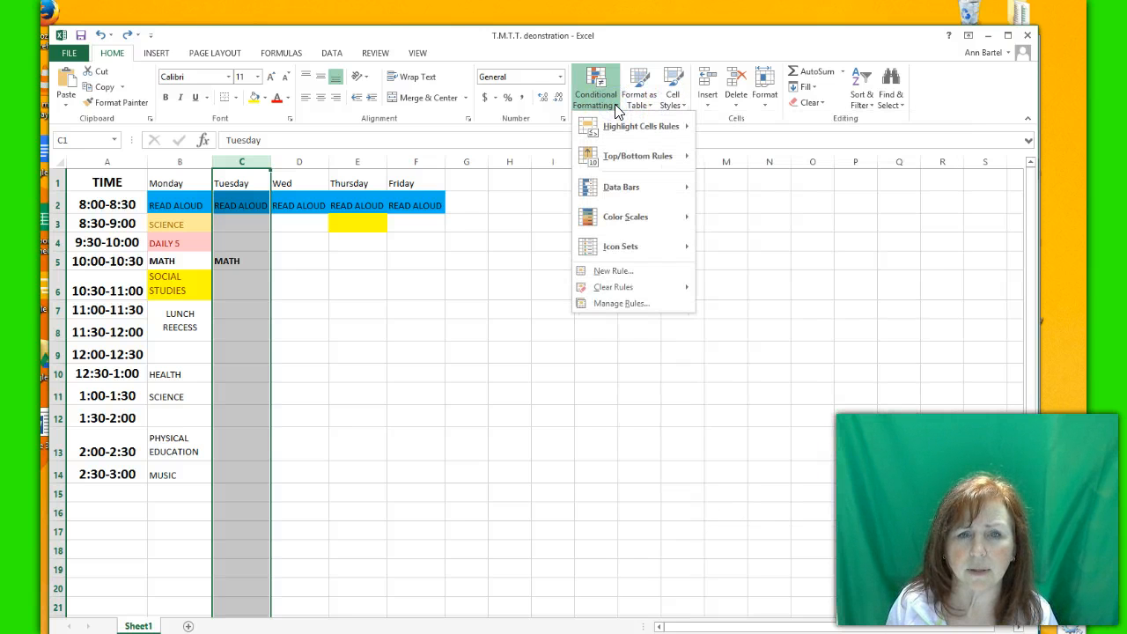
left_click(705, 206)
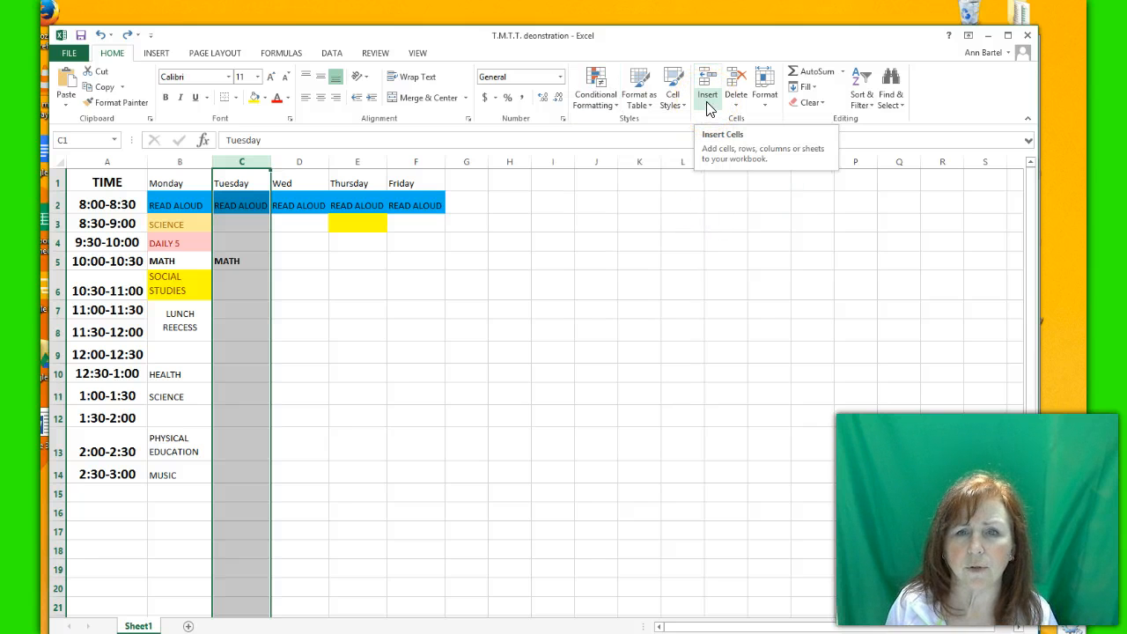
Step: Add a blank column before the selected Tuesday column with Insert Cells, and undo it
left_click(709, 107)
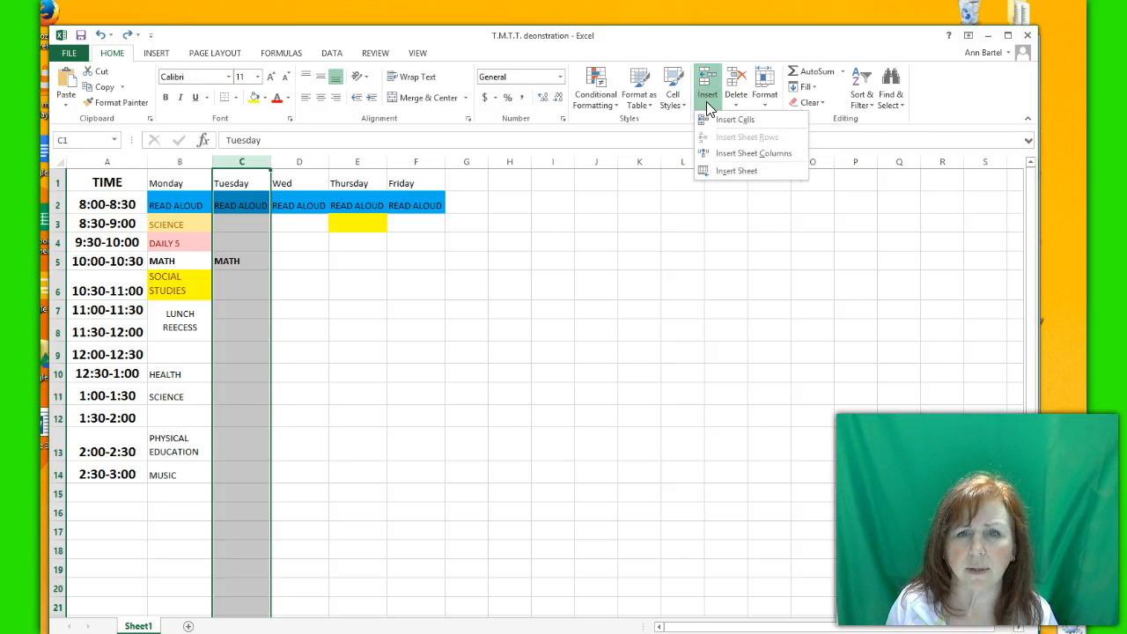
left_click(744, 126)
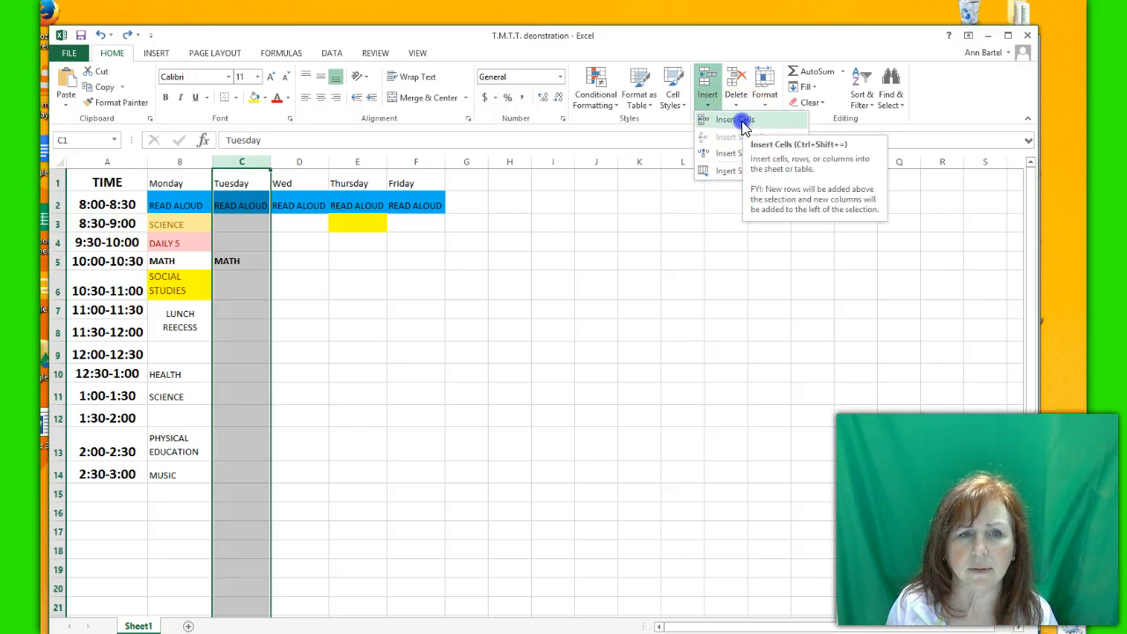
left_click(744, 126)
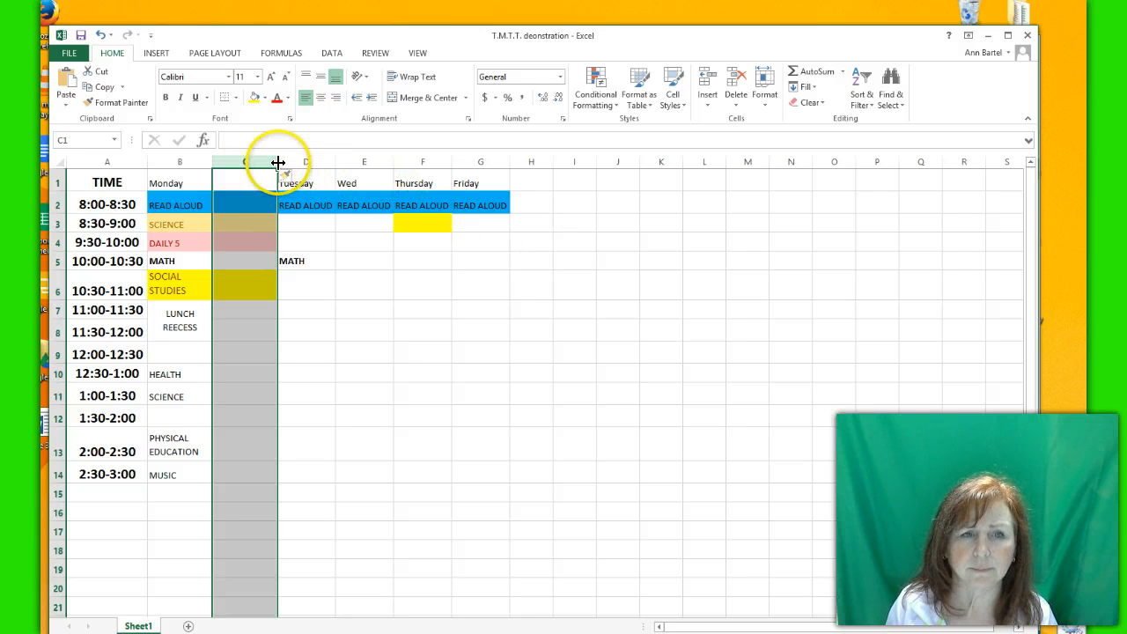
left_click(100, 35)
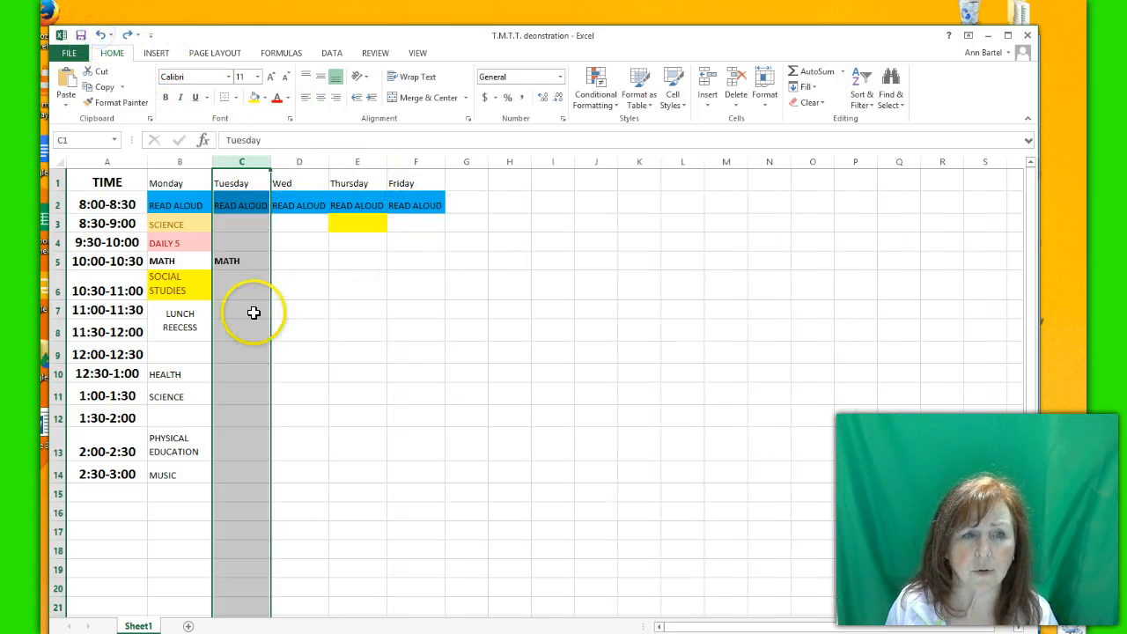
Step: Insert a blank row above the 9:30-10:00 row, and undo the insertion
left_click(55, 242)
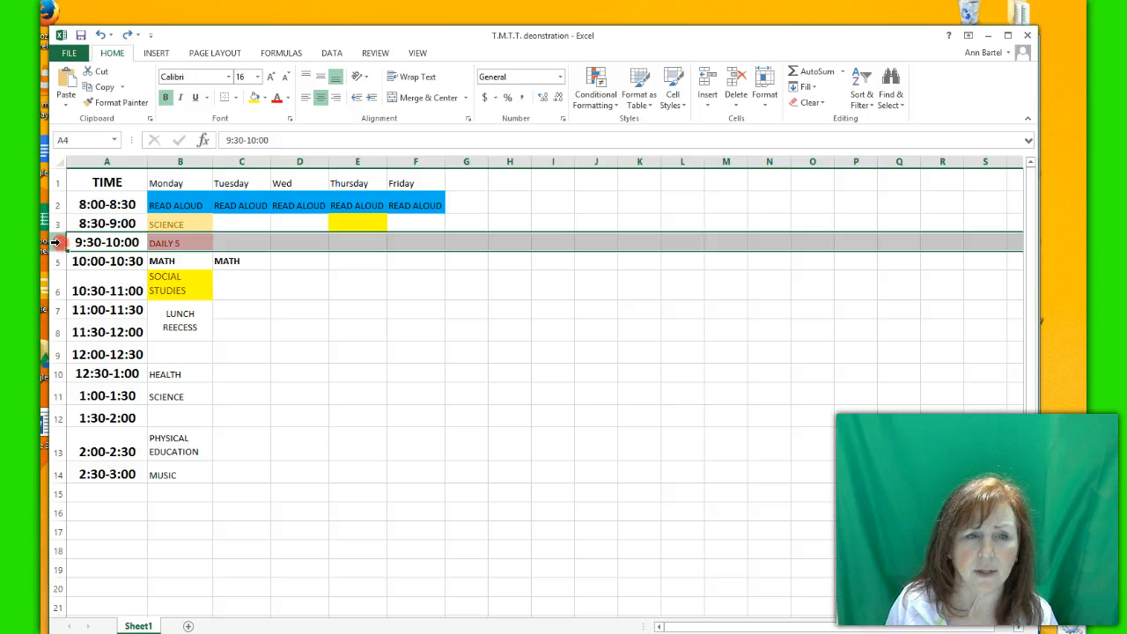
right_click(54, 242)
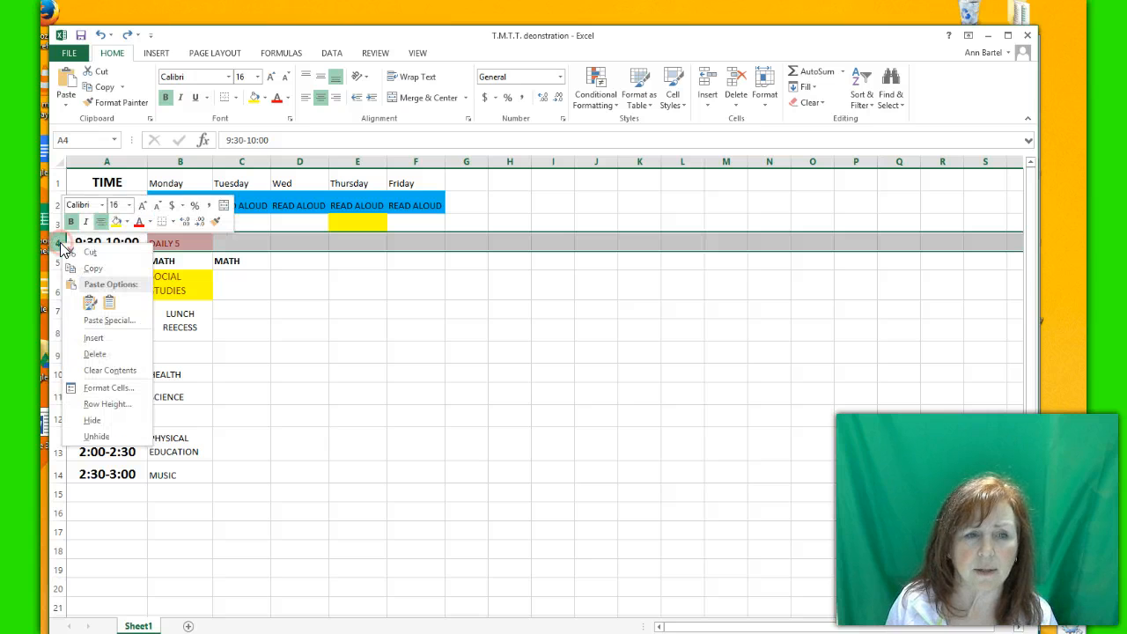
left_click(94, 340)
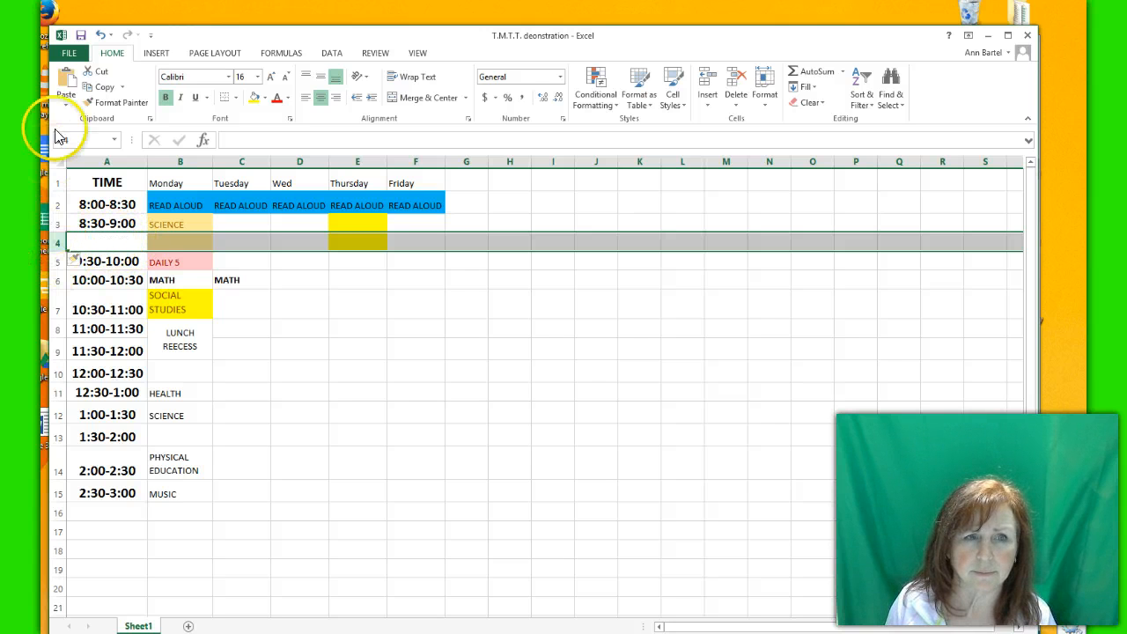
left_click(102, 37)
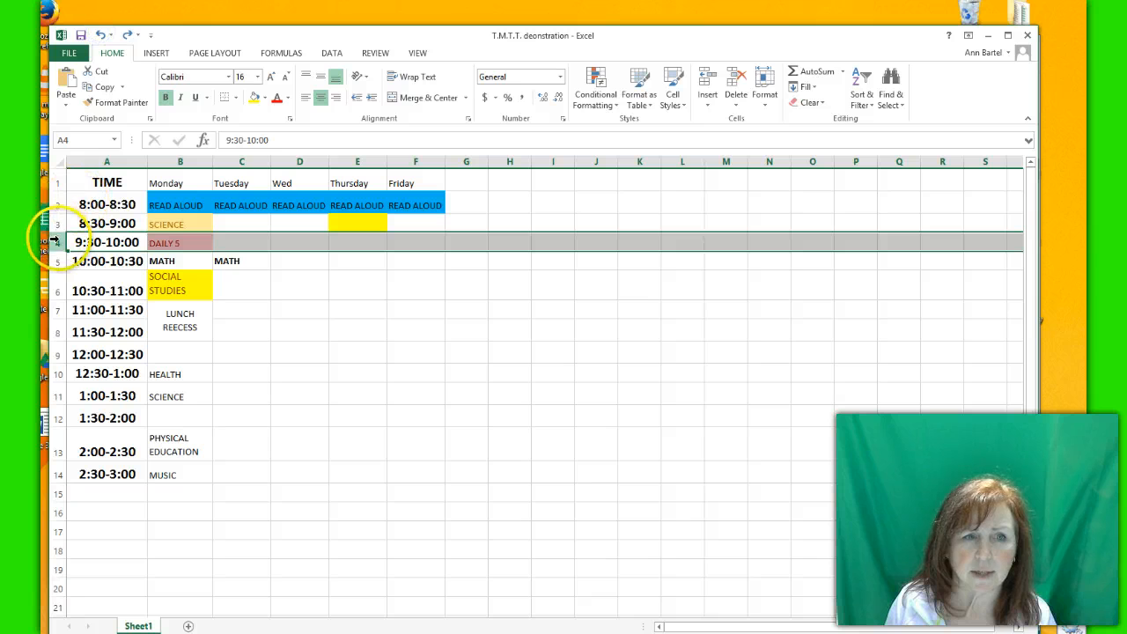
Step: Repeat the insertion above the 9:30-10:00 row with Insert Sheet Rows, and undo it
left_click(708, 109)
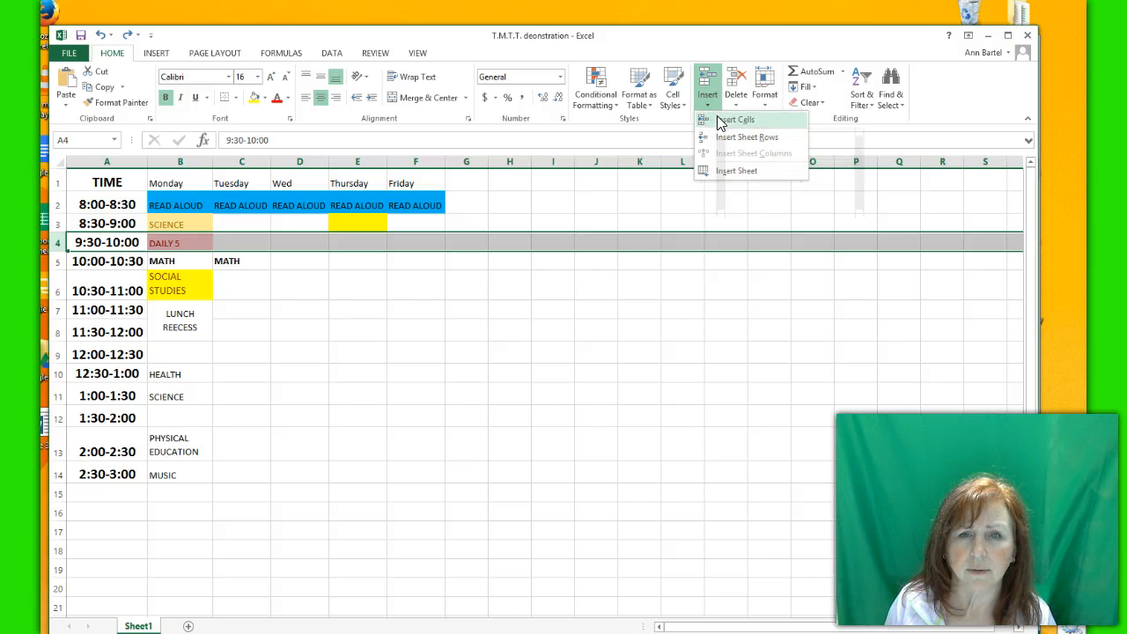
left_click(722, 143)
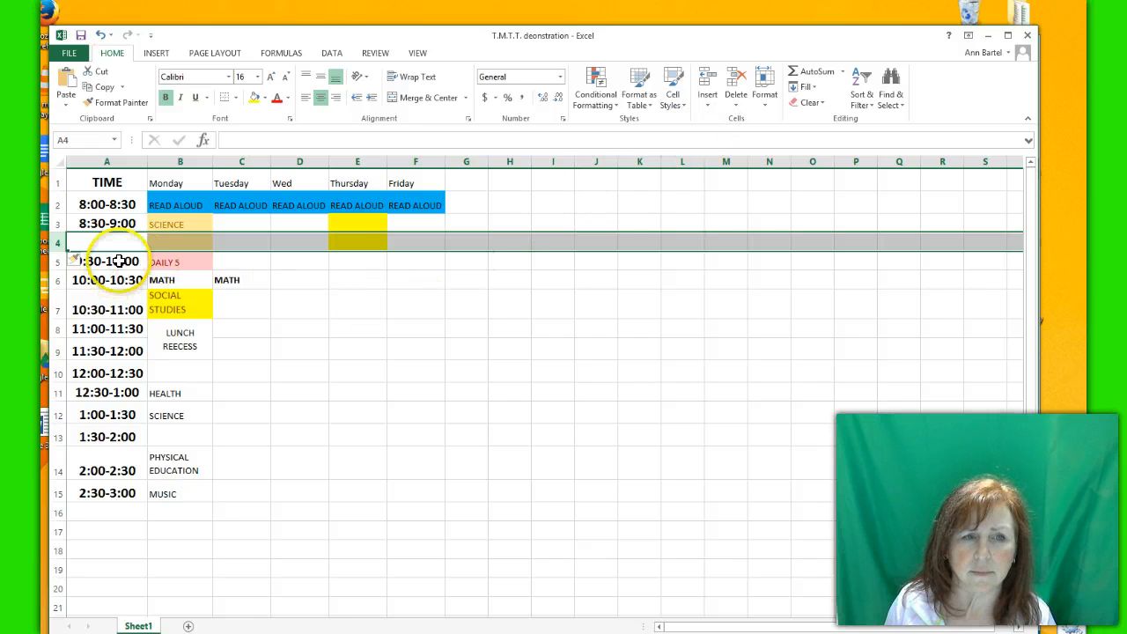
left_click(101, 35)
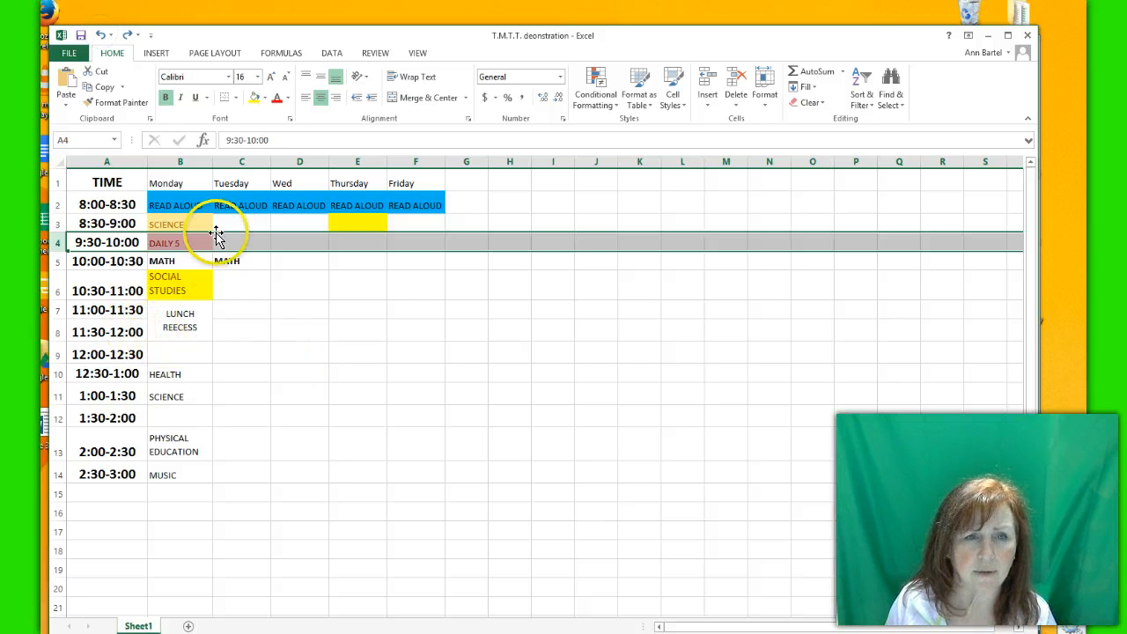
Step: Insert a blank column between Monday and Tuesday and make it narrower
right_click(240, 161)
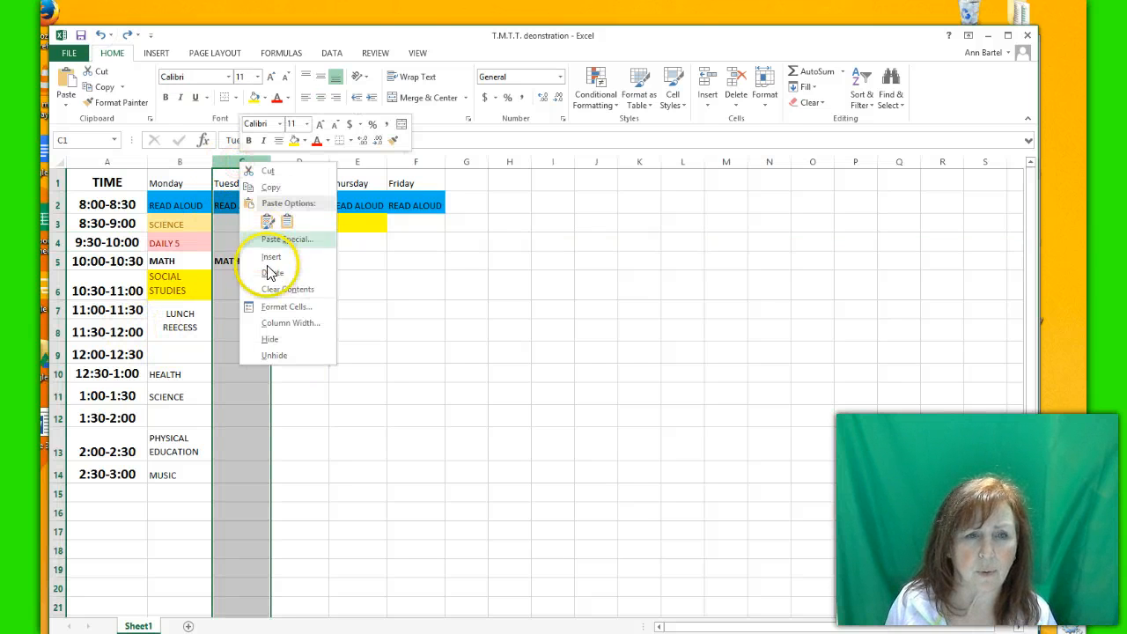
left_click(270, 256)
left_click(234, 201)
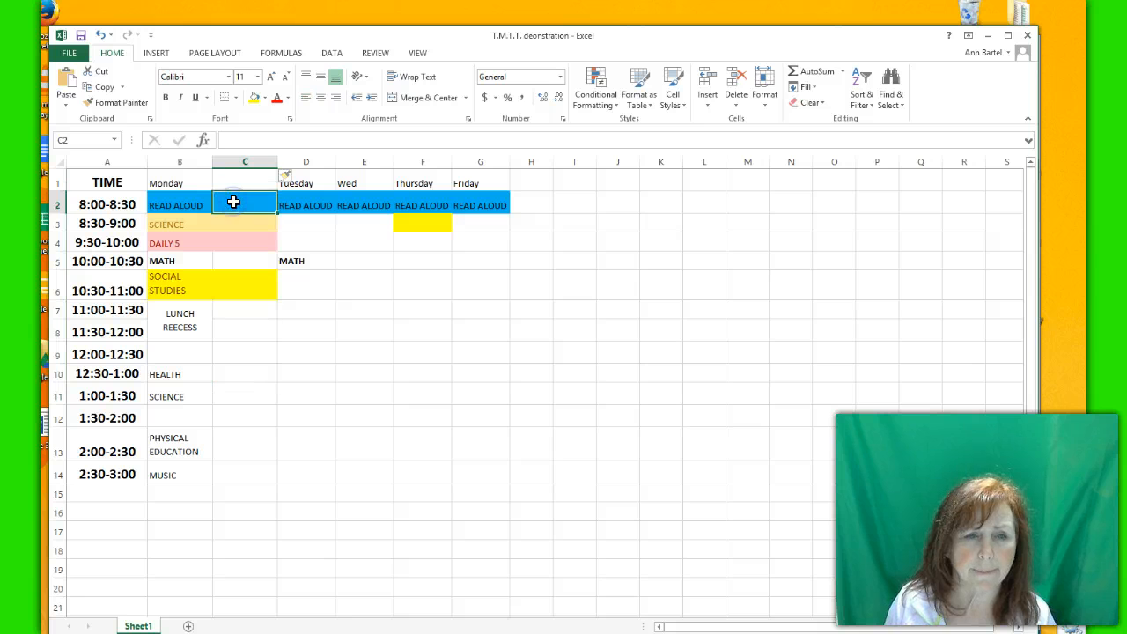
left_click_drag(277, 161, 257, 161)
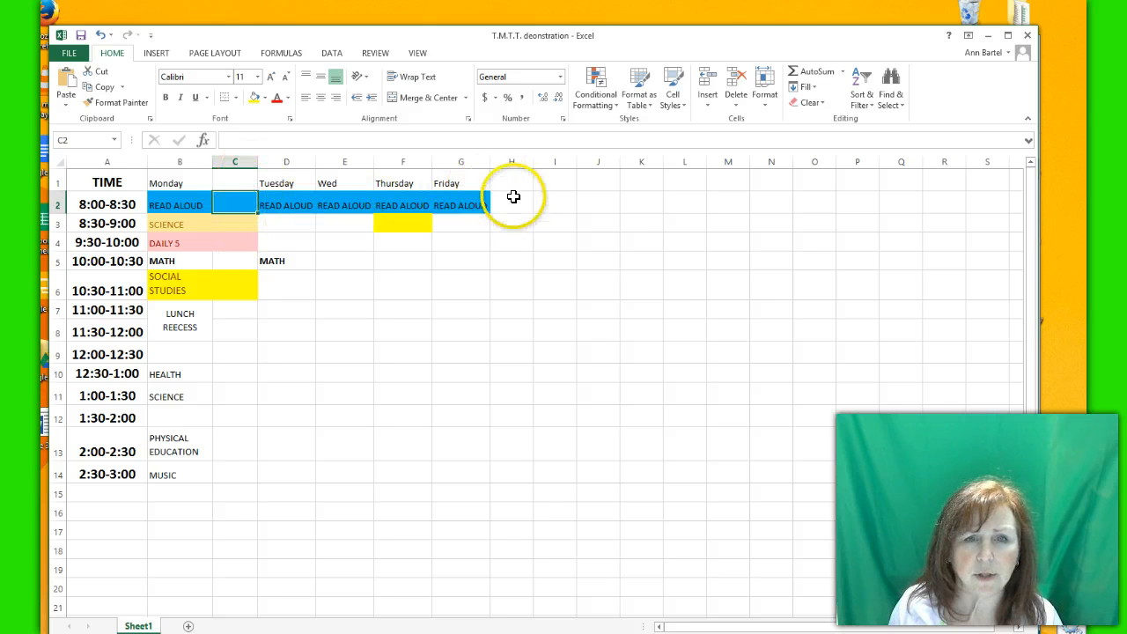
Step: Insert a cell at Thursday's 8:00-8:30 READ ALOUD entry with Shift cells down, and undo it
left_click(395, 204)
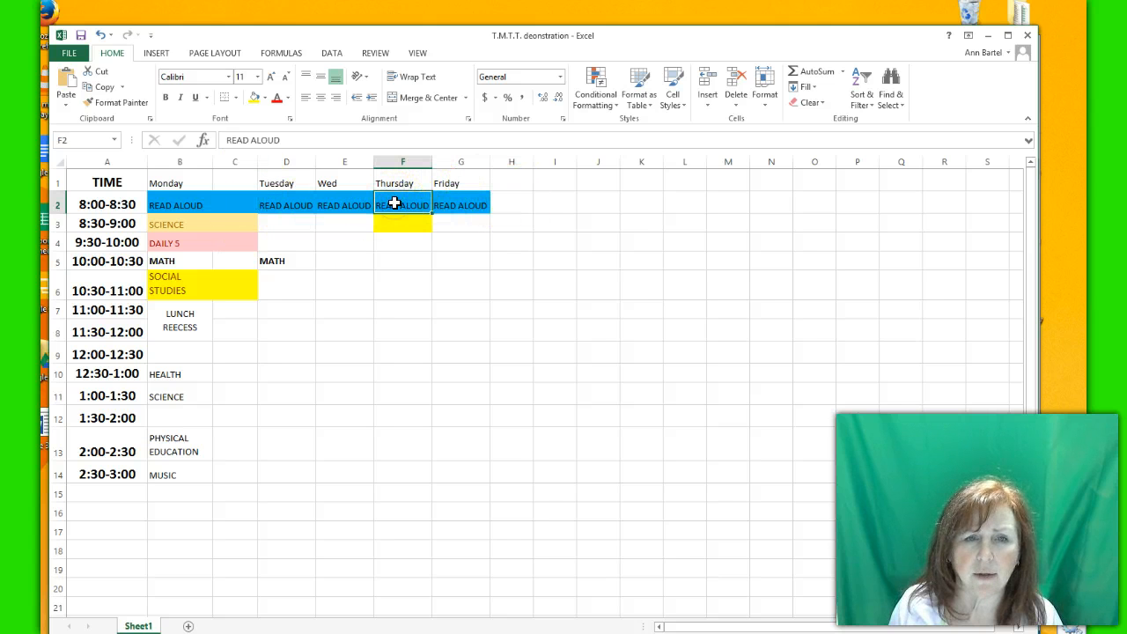
right_click(396, 205)
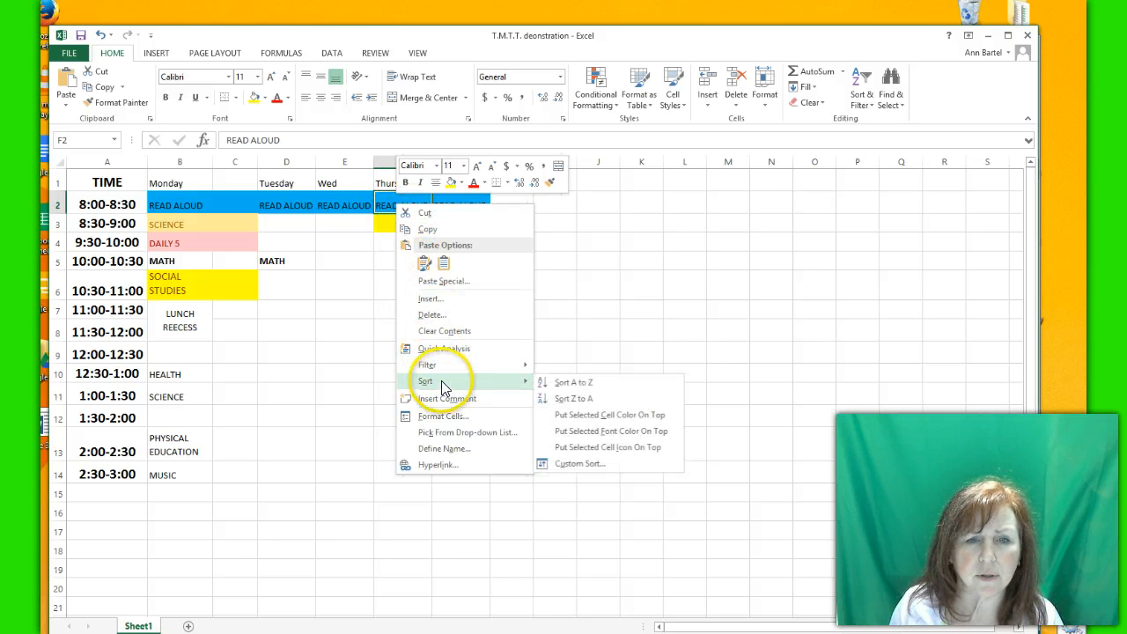
left_click(709, 108)
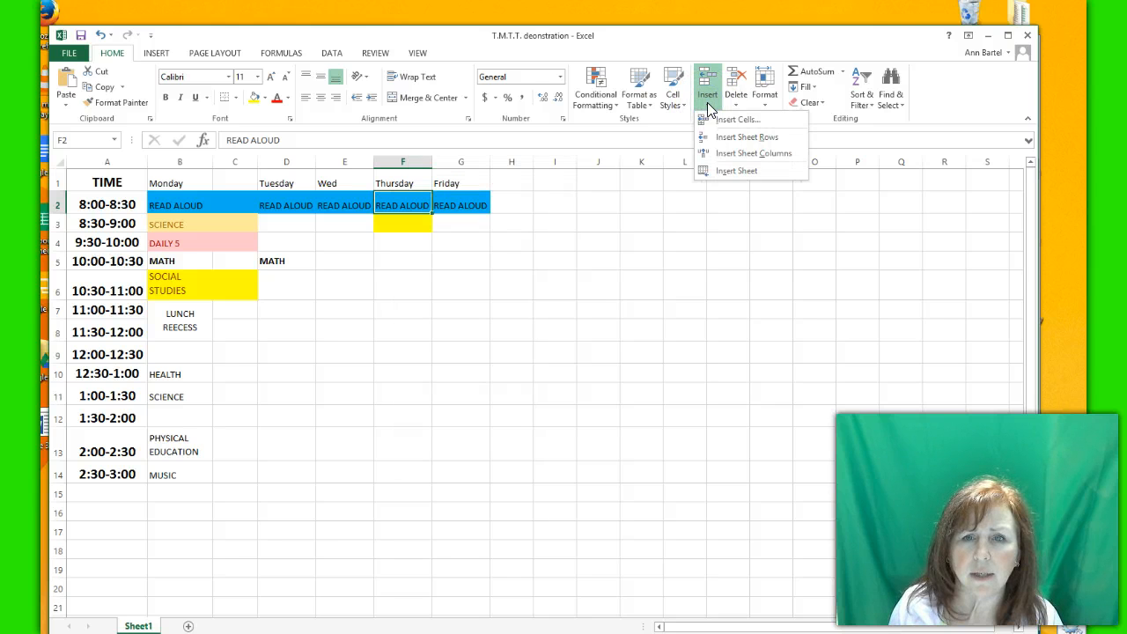
left_click(727, 122)
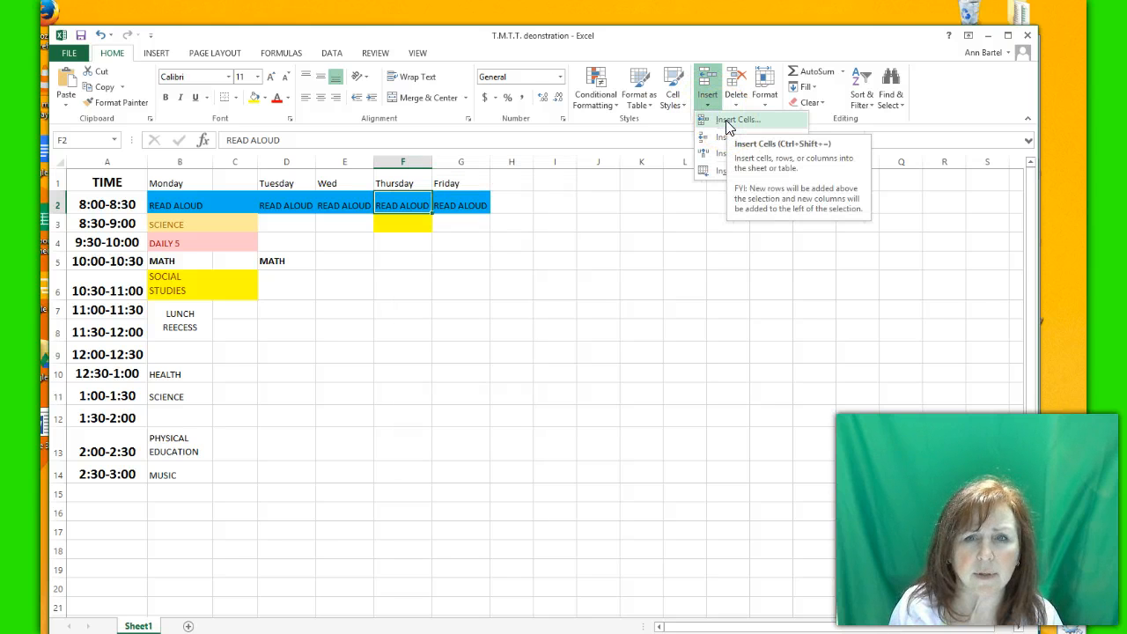
left_click(728, 123)
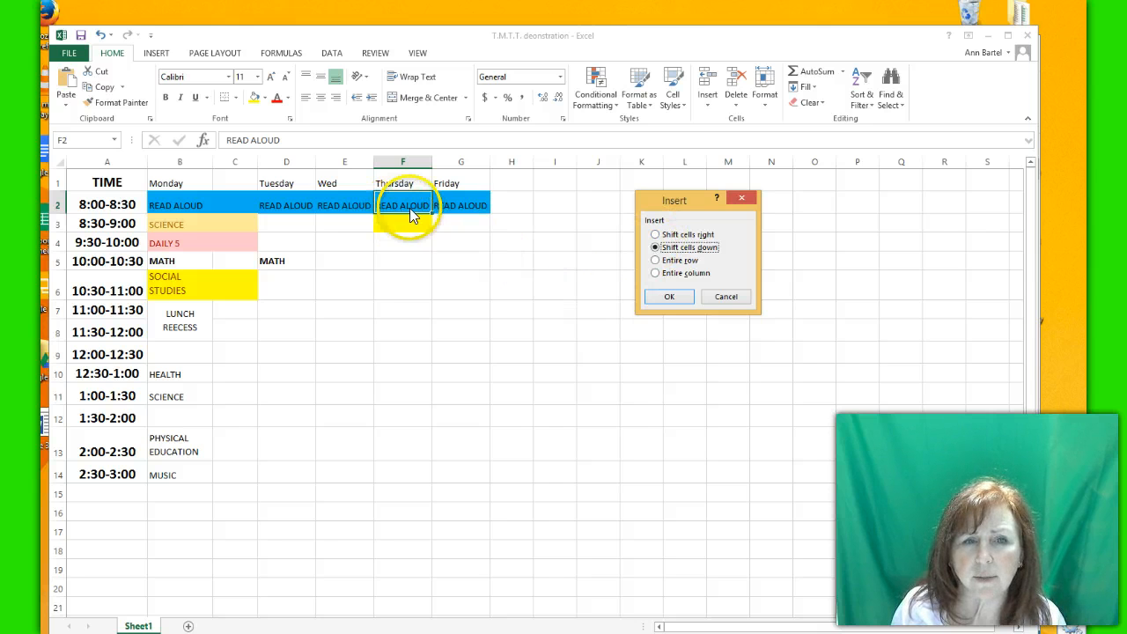
left_click(671, 297)
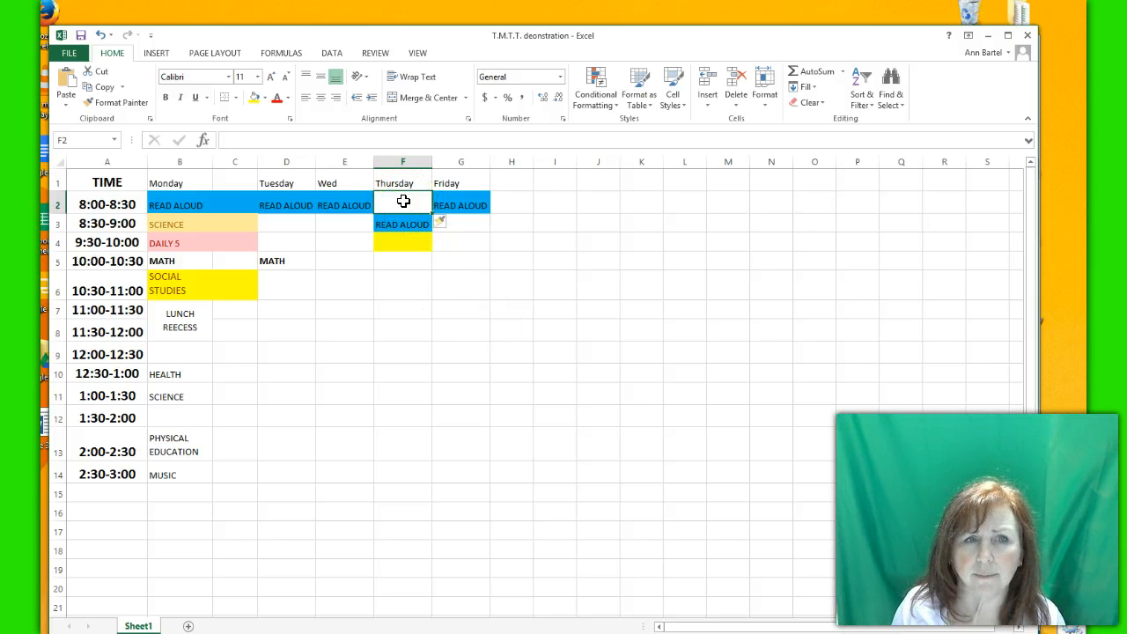
left_click(99, 35)
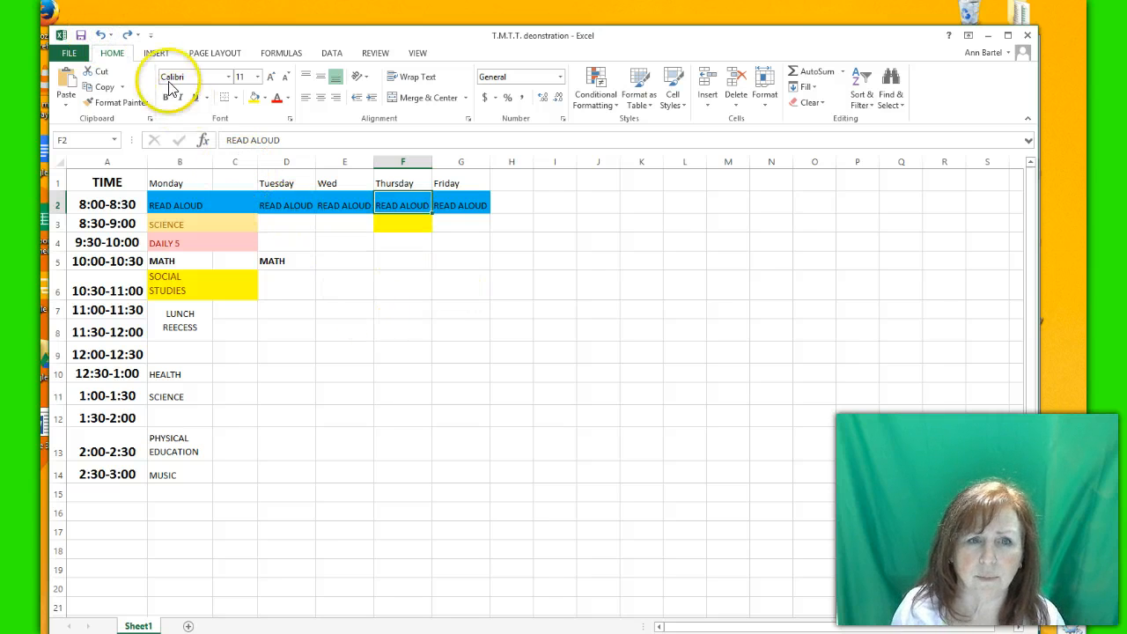
Step: Delete the blank column between Monday and Tuesday, undo the deletion and deselect the column
left_click(237, 159)
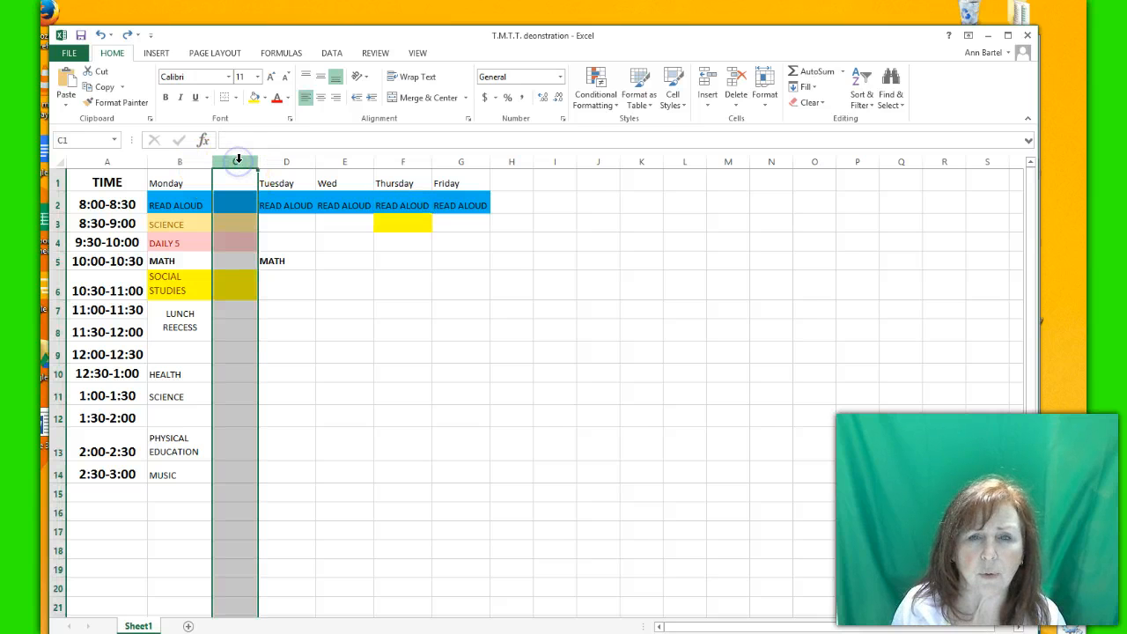
right_click(238, 159)
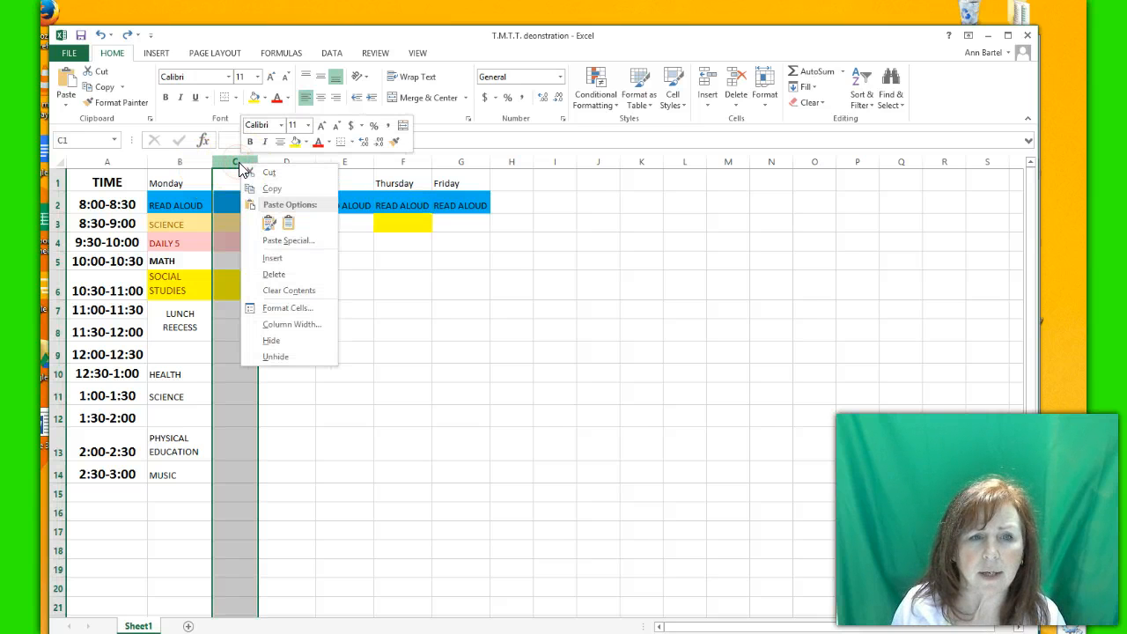
left_click(286, 277)
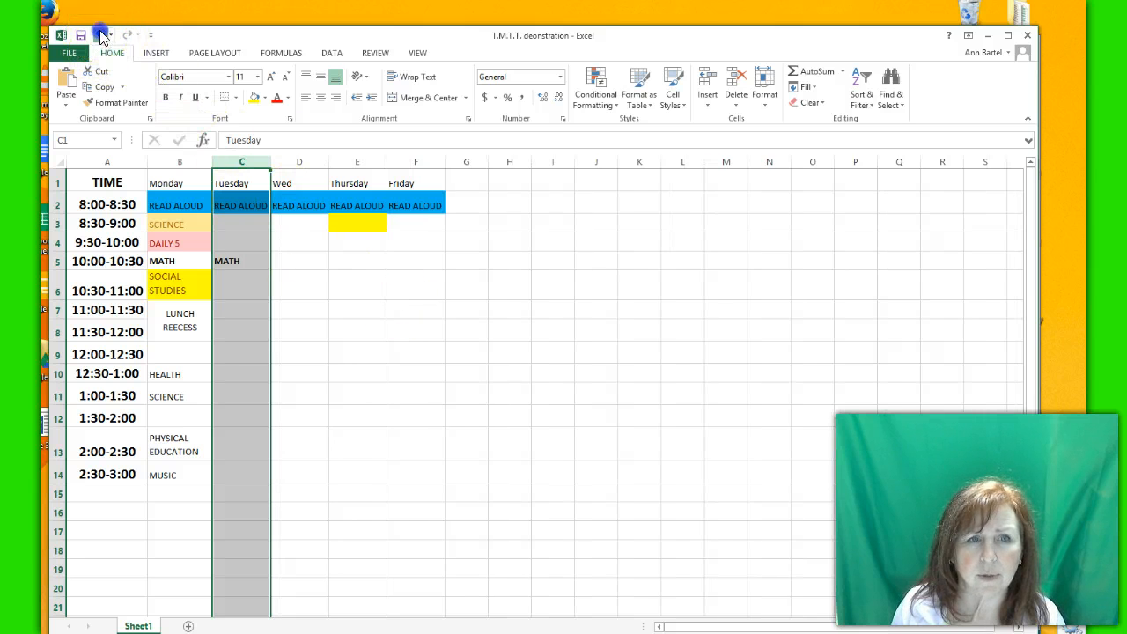
left_click(99, 35)
left_click(344, 328)
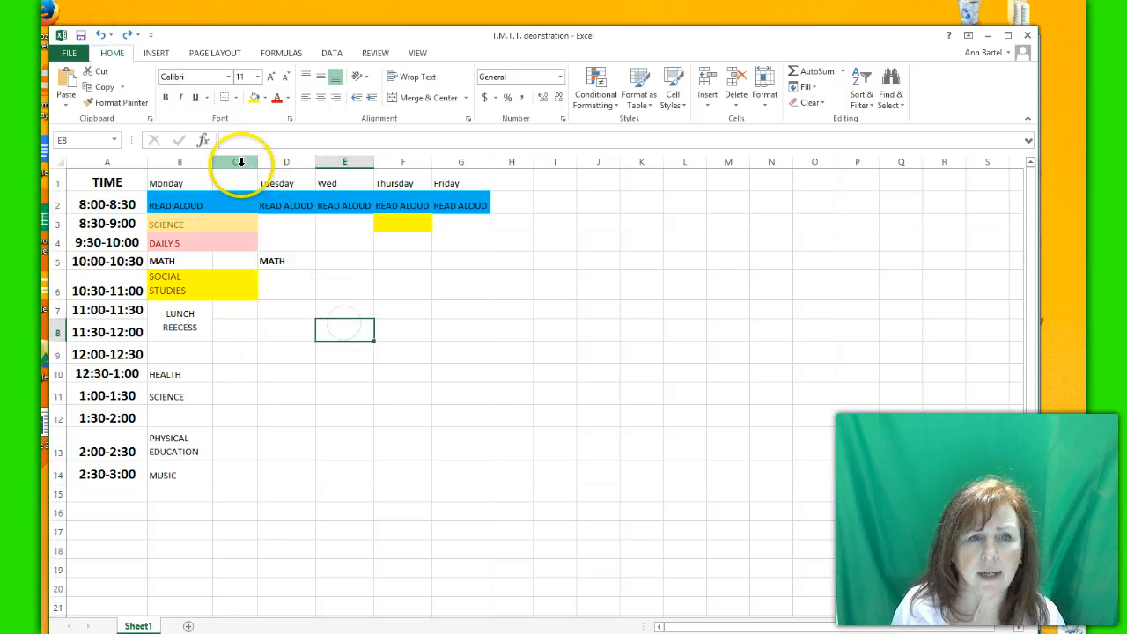
Step: Repeat the deletion of blank column C, and undo it again
left_click(241, 162)
right_click(240, 162)
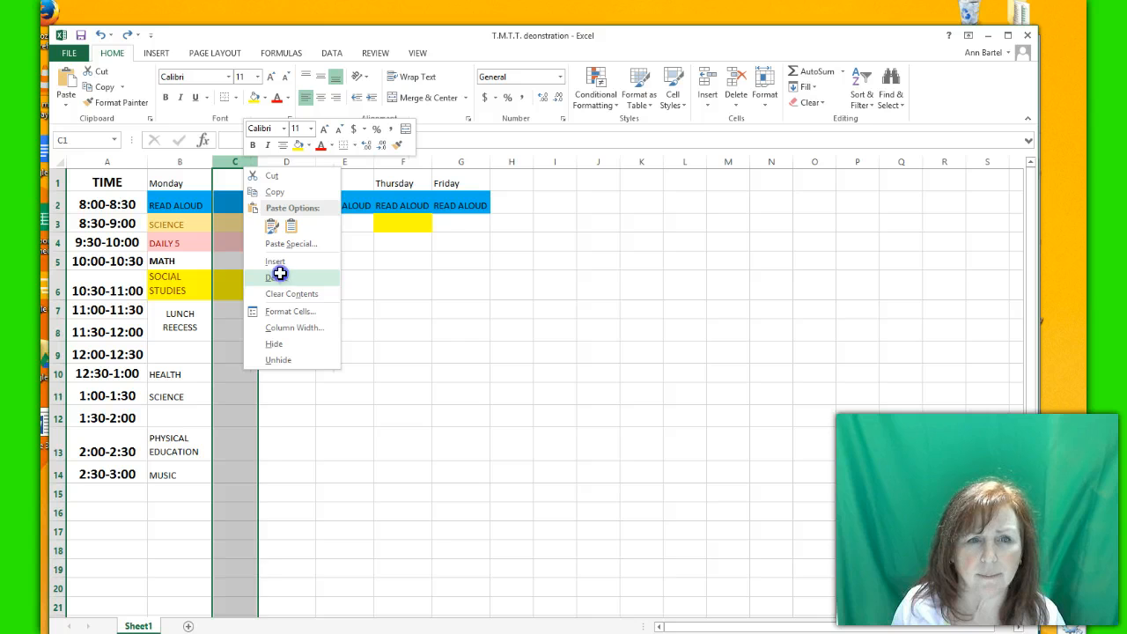
left_click(279, 274)
left_click(99, 35)
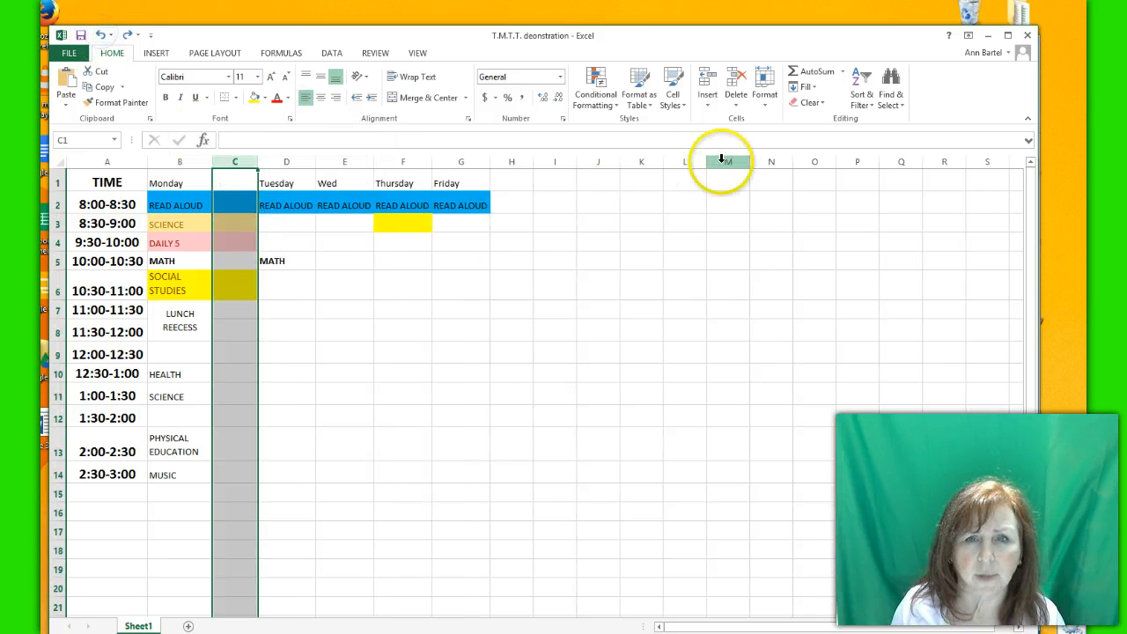
Step: Delete the selected blank column with the Delete Cells command
left_click(736, 103)
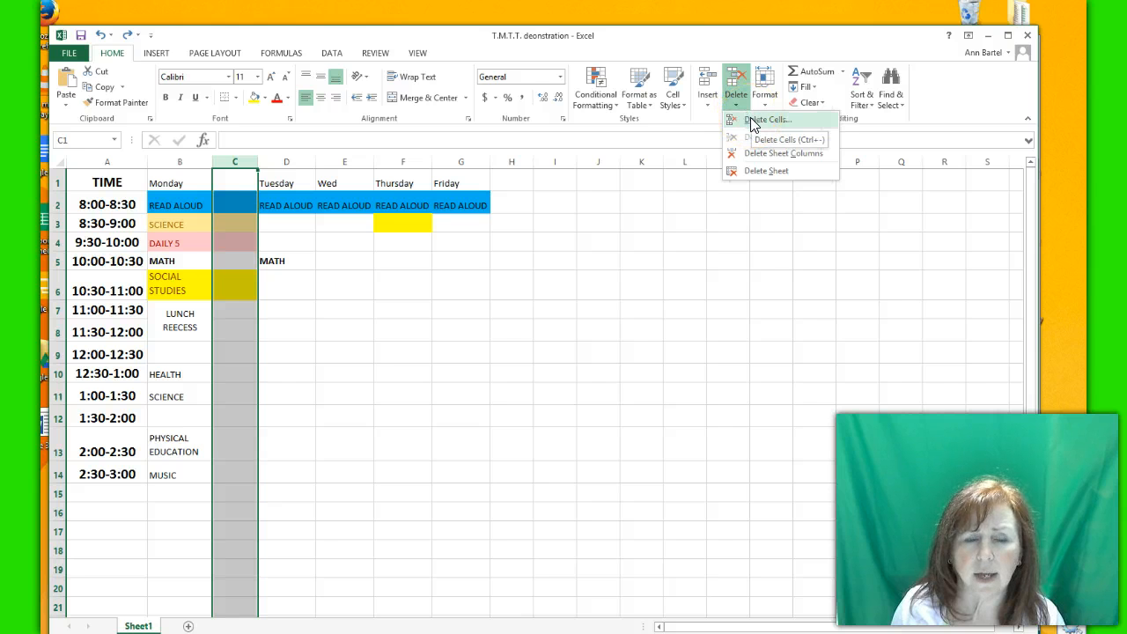
left_click(751, 126)
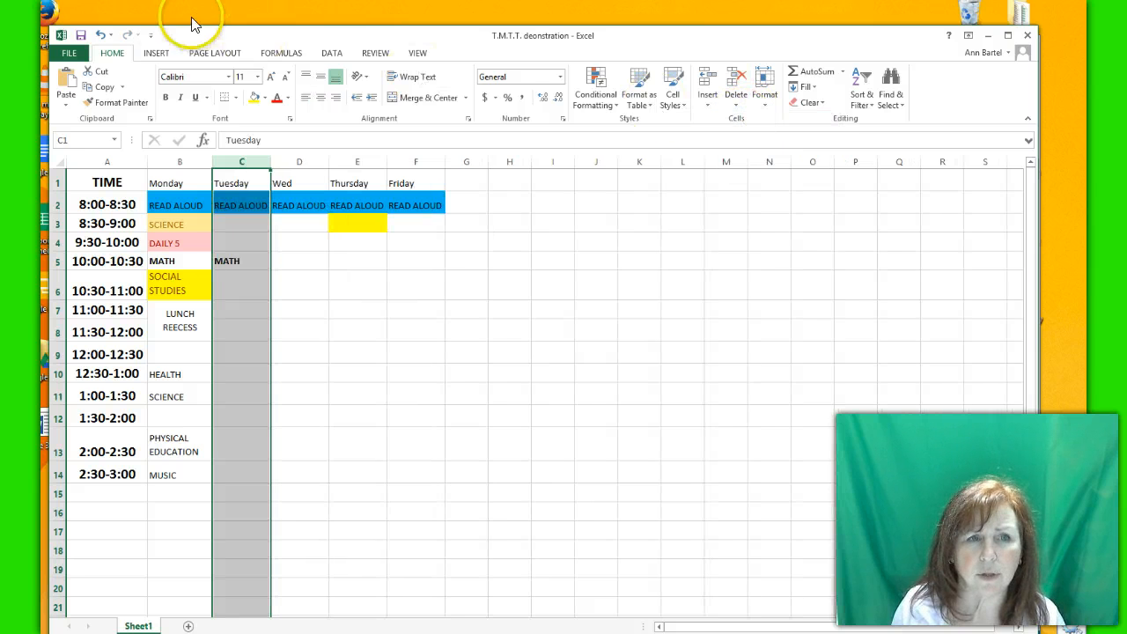
Step: Open the Delete options for blank cell C2, choose Shift cells up, and cancel the deletion
left_click(241, 202)
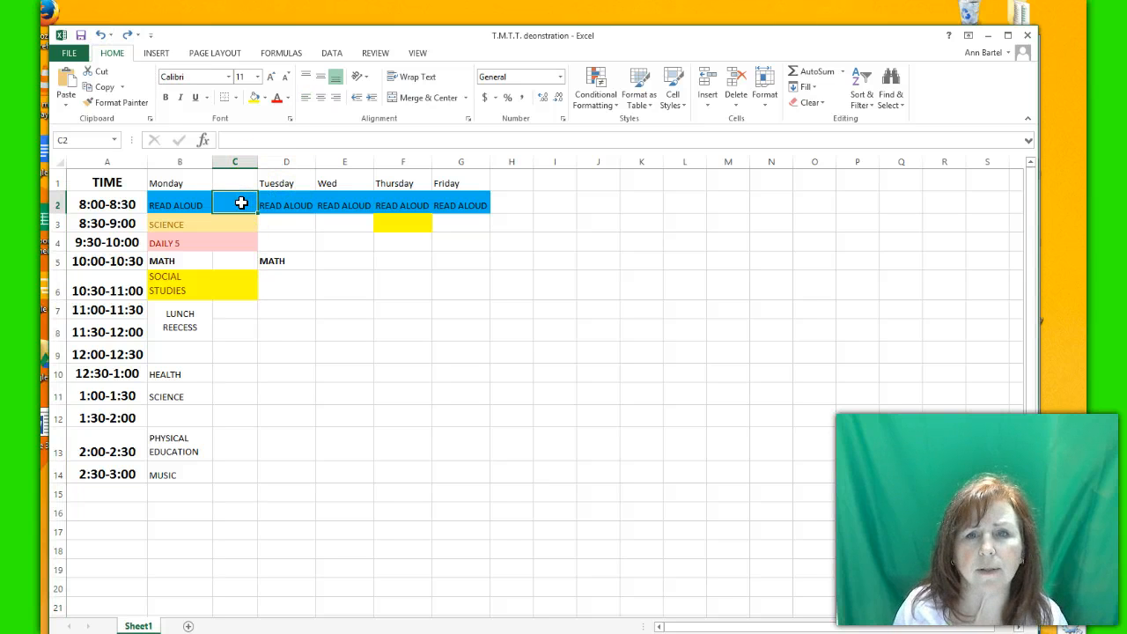
left_click(736, 102)
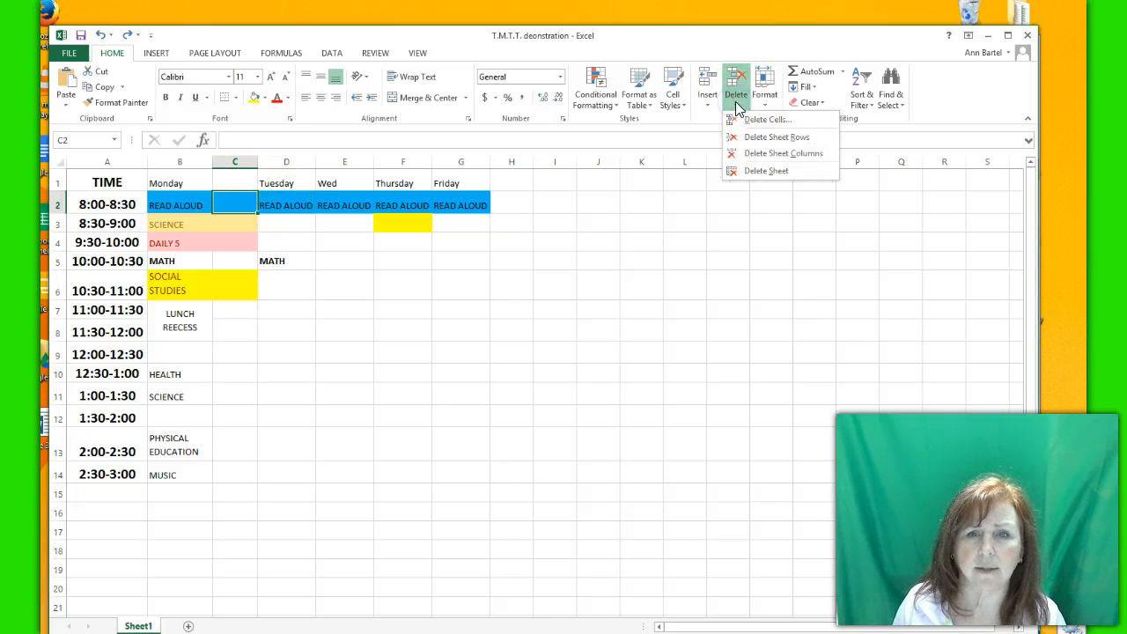
left_click(762, 119)
left_click(667, 246)
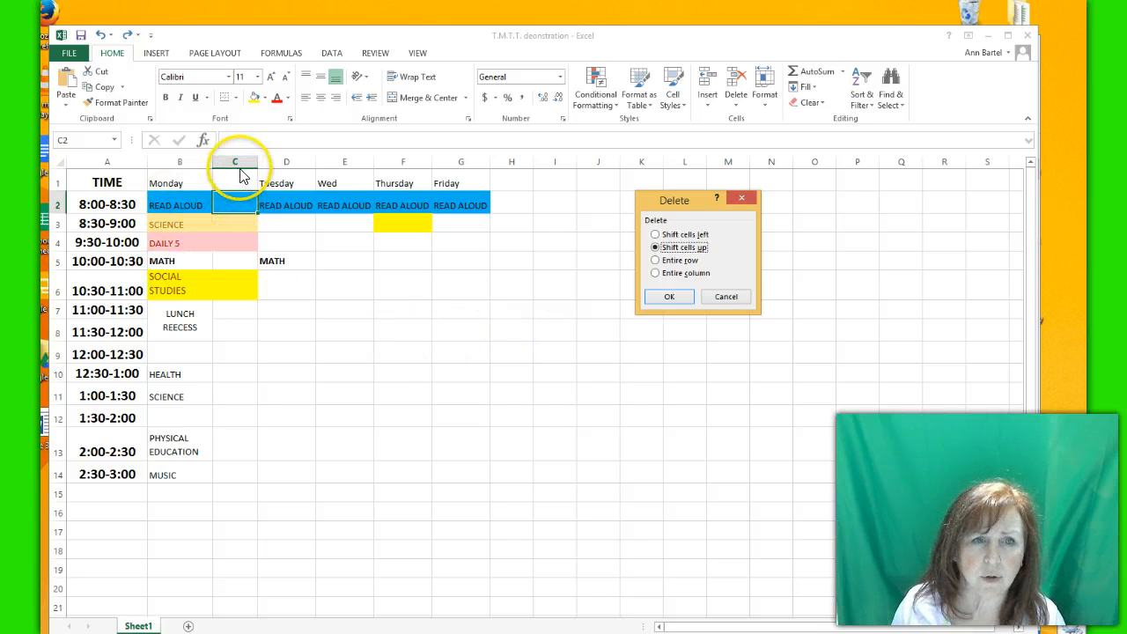
left_click(716, 296)
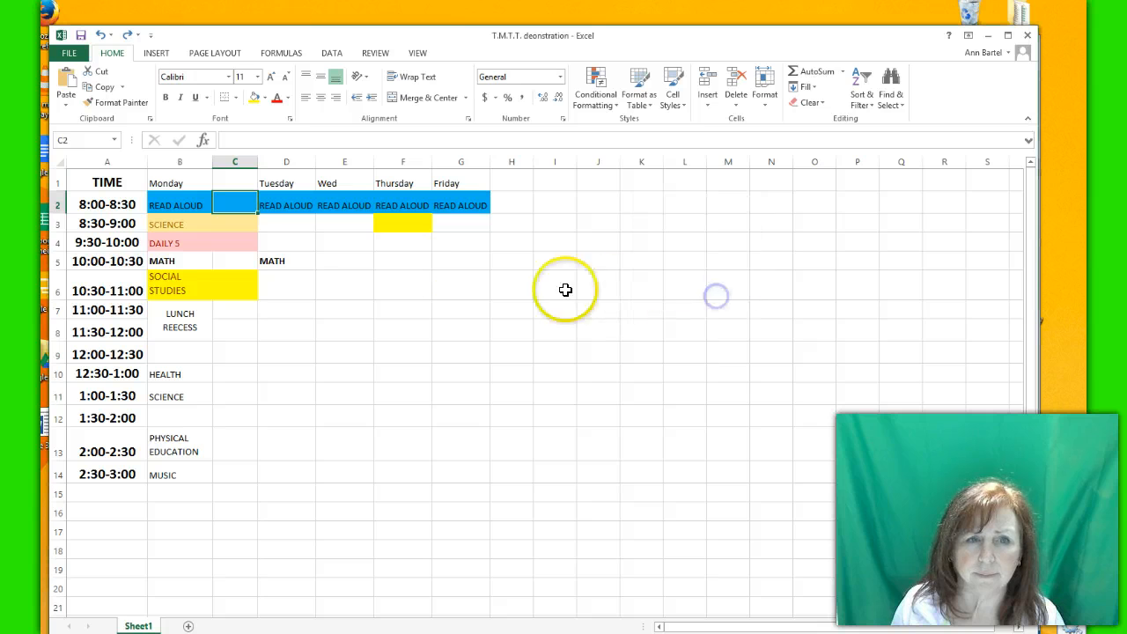
Step: Insert a blank row above the 10:00-10:30 row
left_click(53, 261)
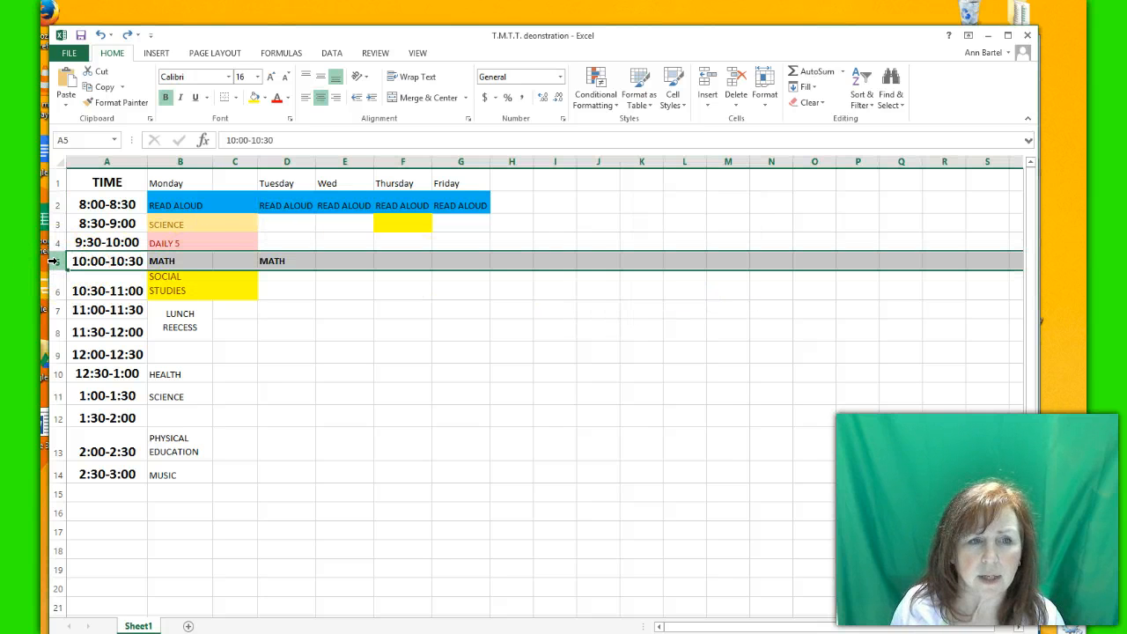
right_click(53, 260)
left_click(83, 354)
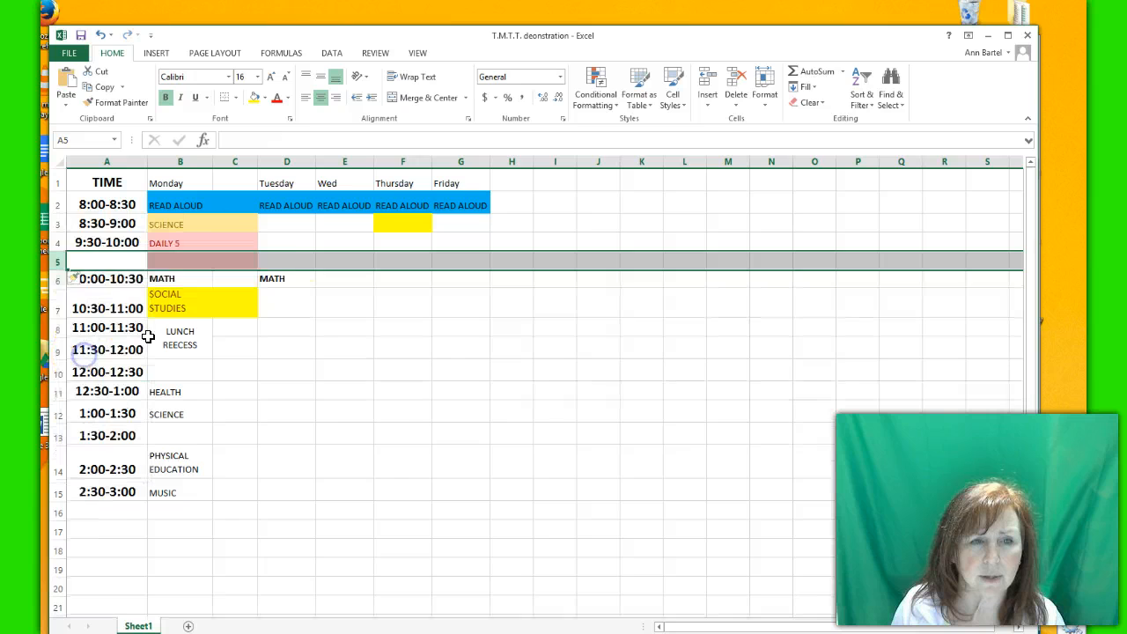
Step: Delete the blank row 5 above the 10:00-10:30 row, and undo the deletion
left_click(356, 327)
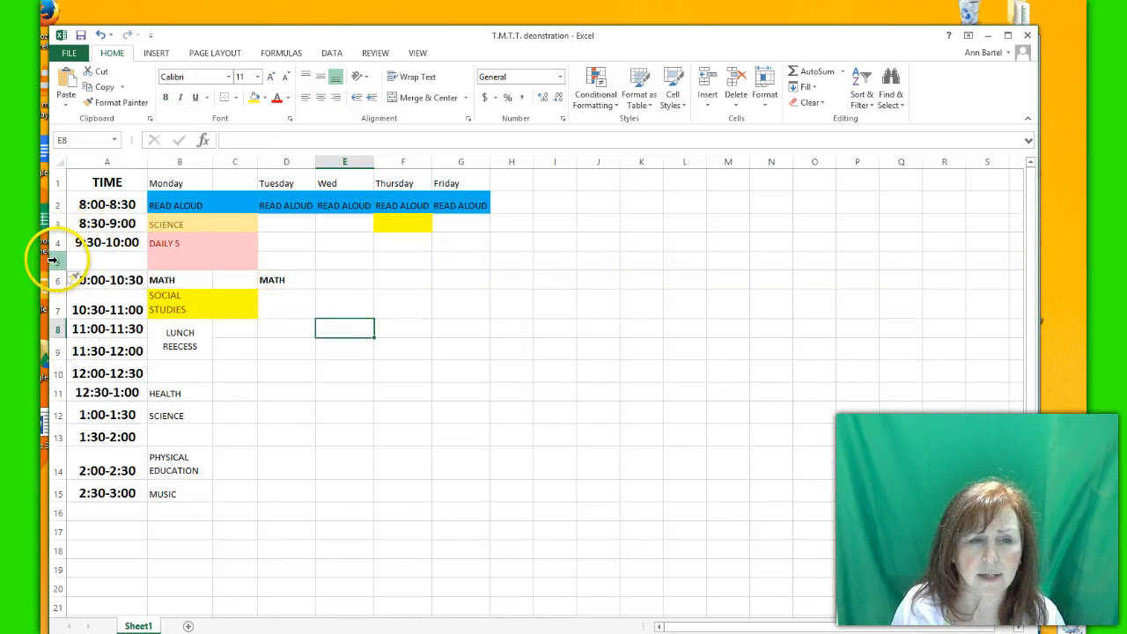
left_click(53, 259)
right_click(53, 260)
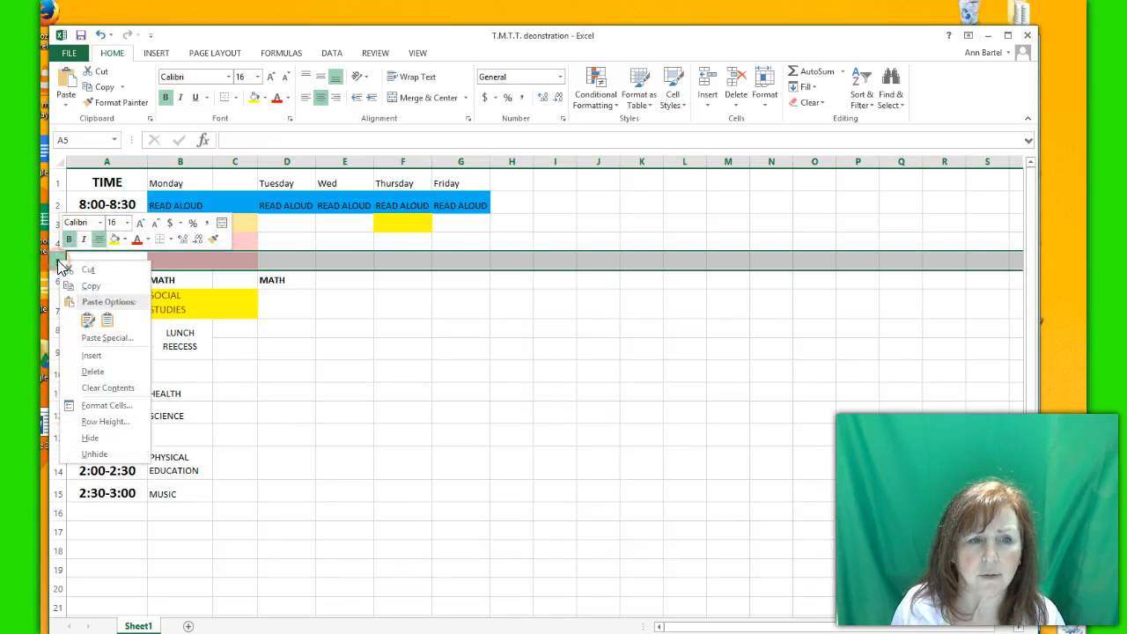
left_click(92, 373)
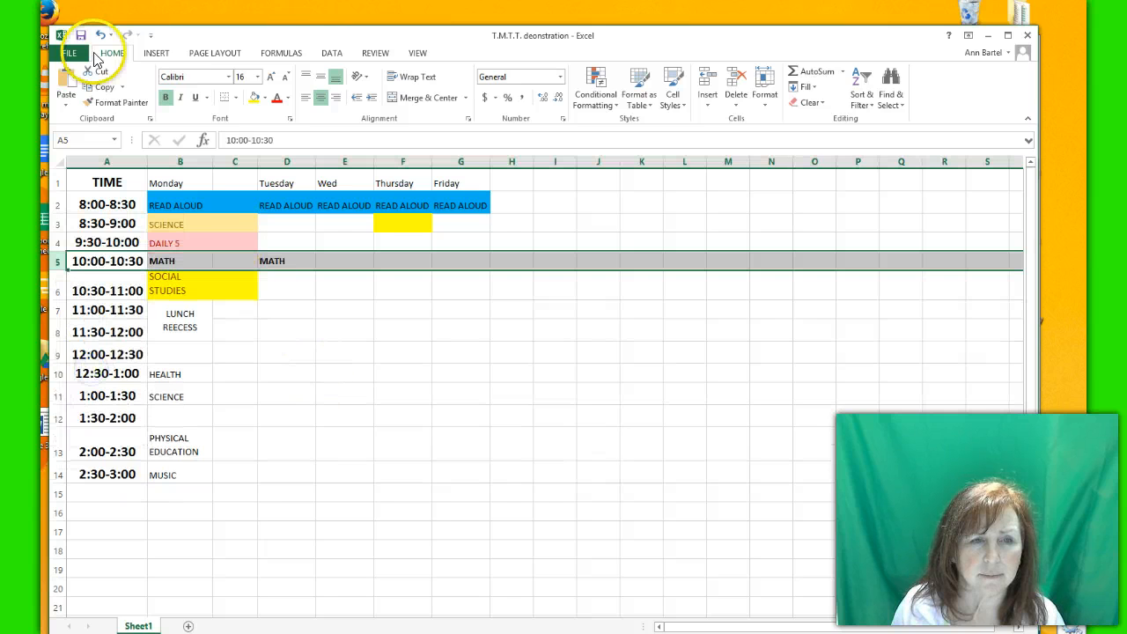
left_click(100, 36)
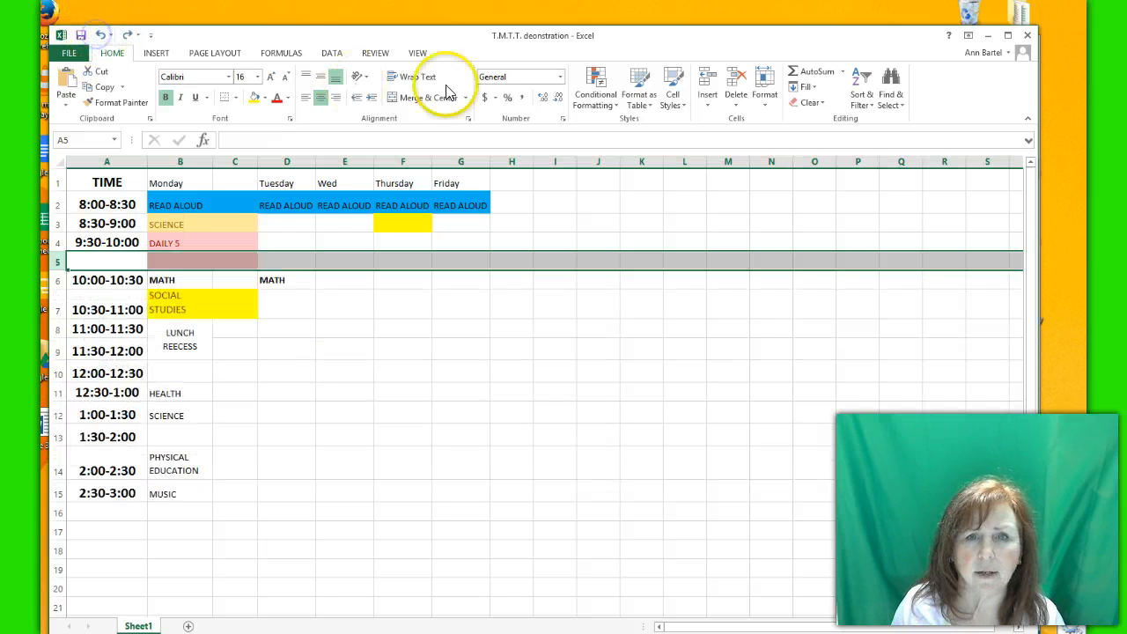
Step: Delete the selected blank row 5 with the Delete Sheet Rows command, and select the empty cell H1 beside the Friday heading
left_click(736, 103)
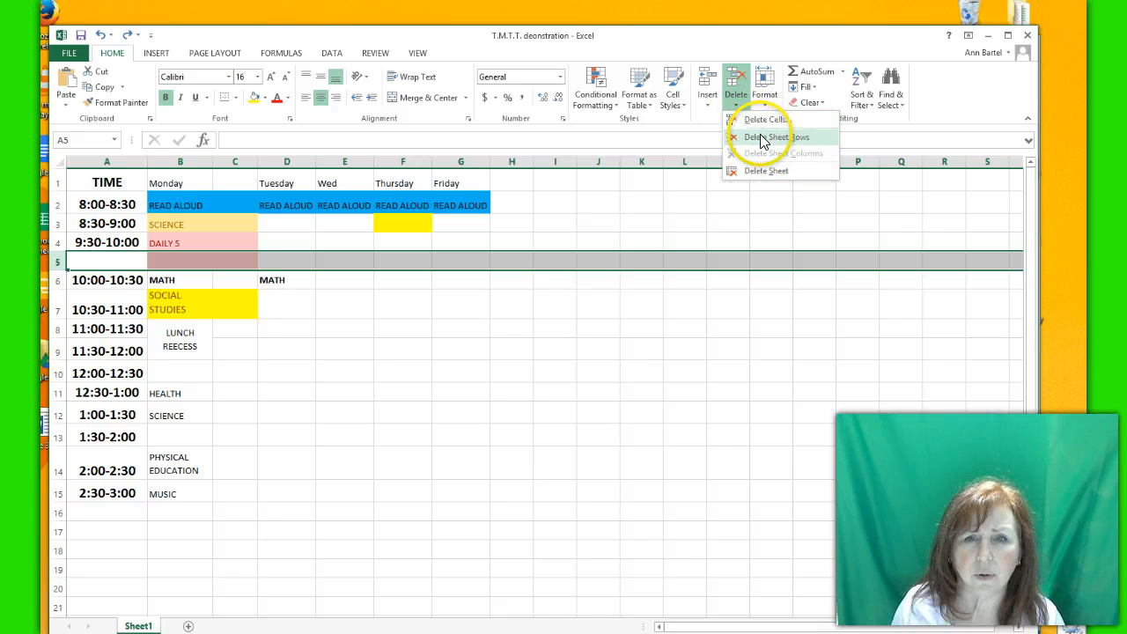
left_click(757, 137)
left_click(468, 332)
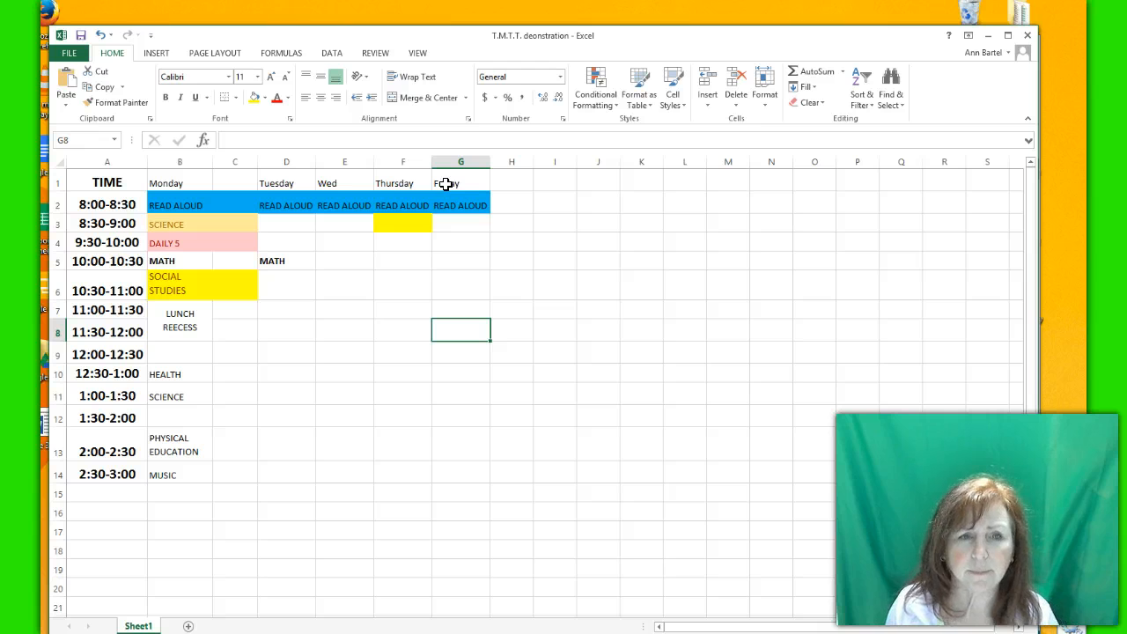
left_click(517, 181)
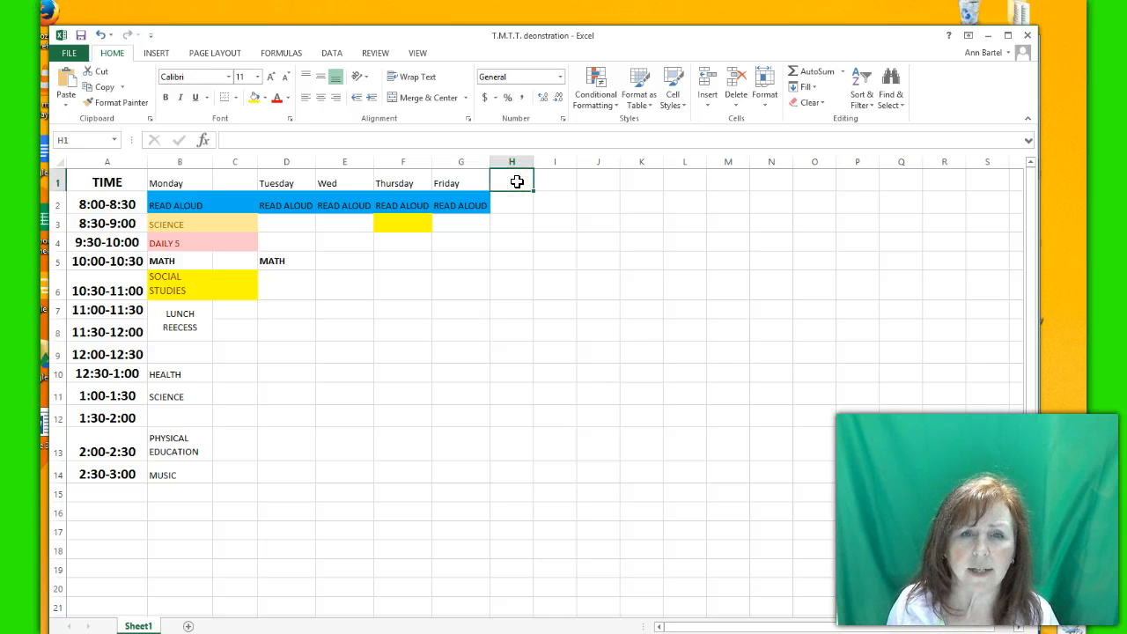